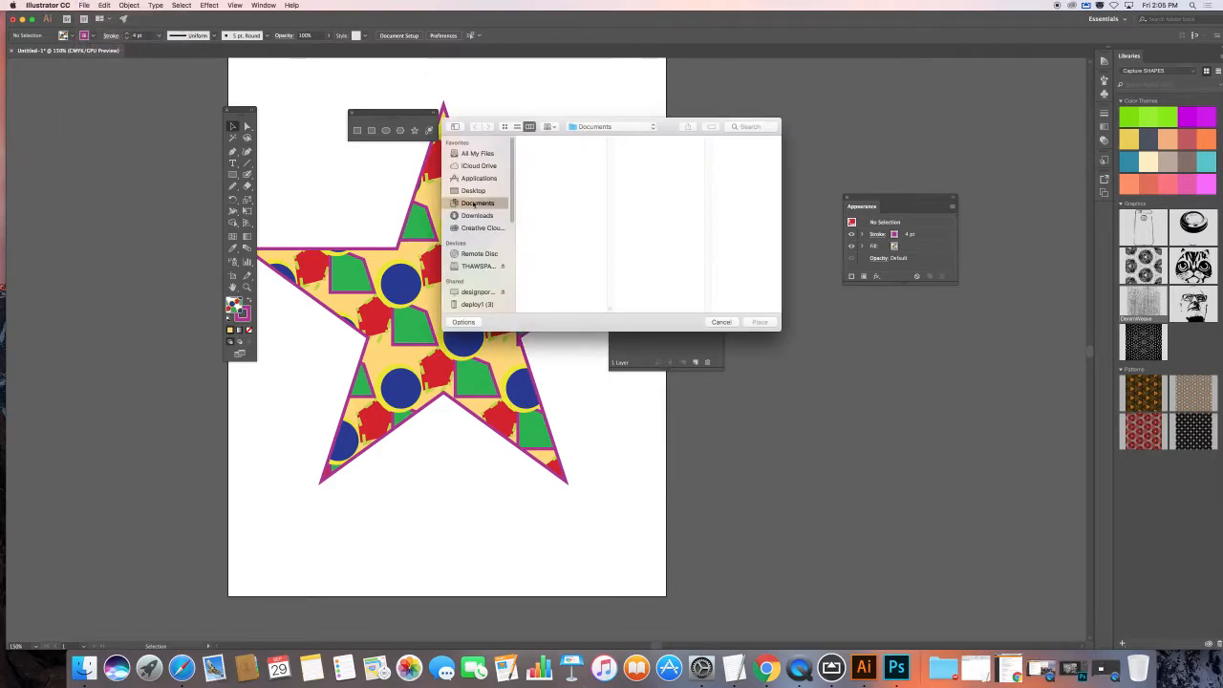
Step: Place foil_texture.tif from the Desktop into the star document
{"action": "left_click", "coordinate": [473, 192]}
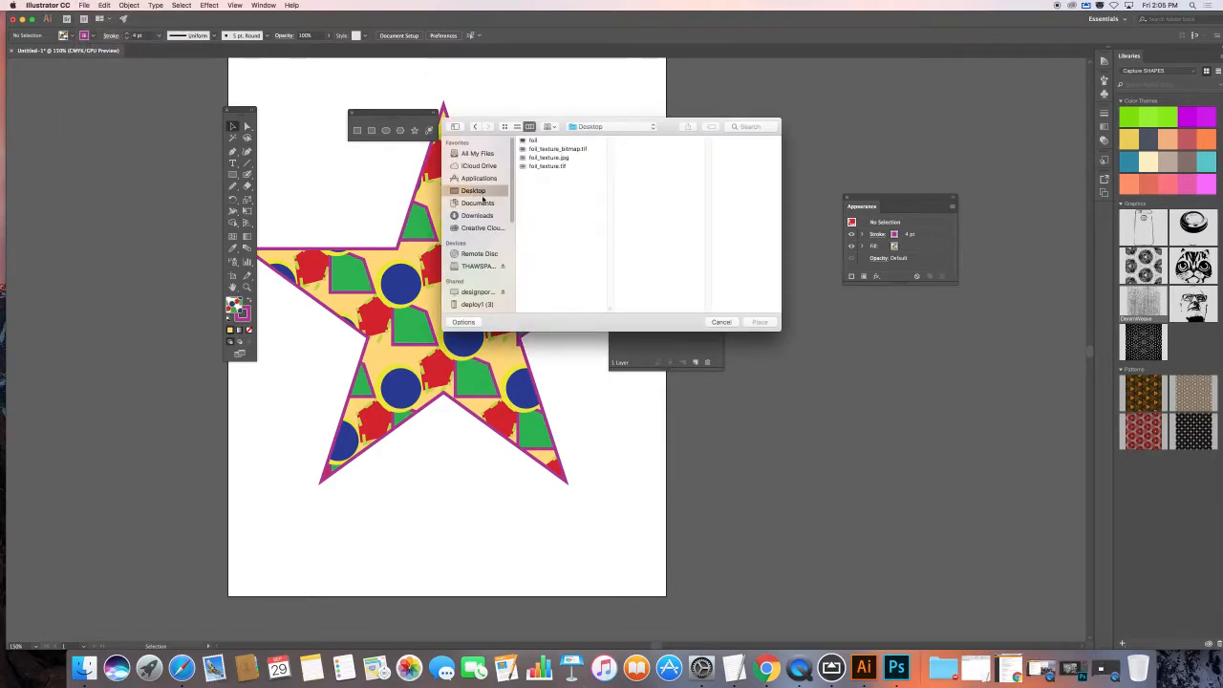
{"action": "left_click", "coordinate": [546, 167]}
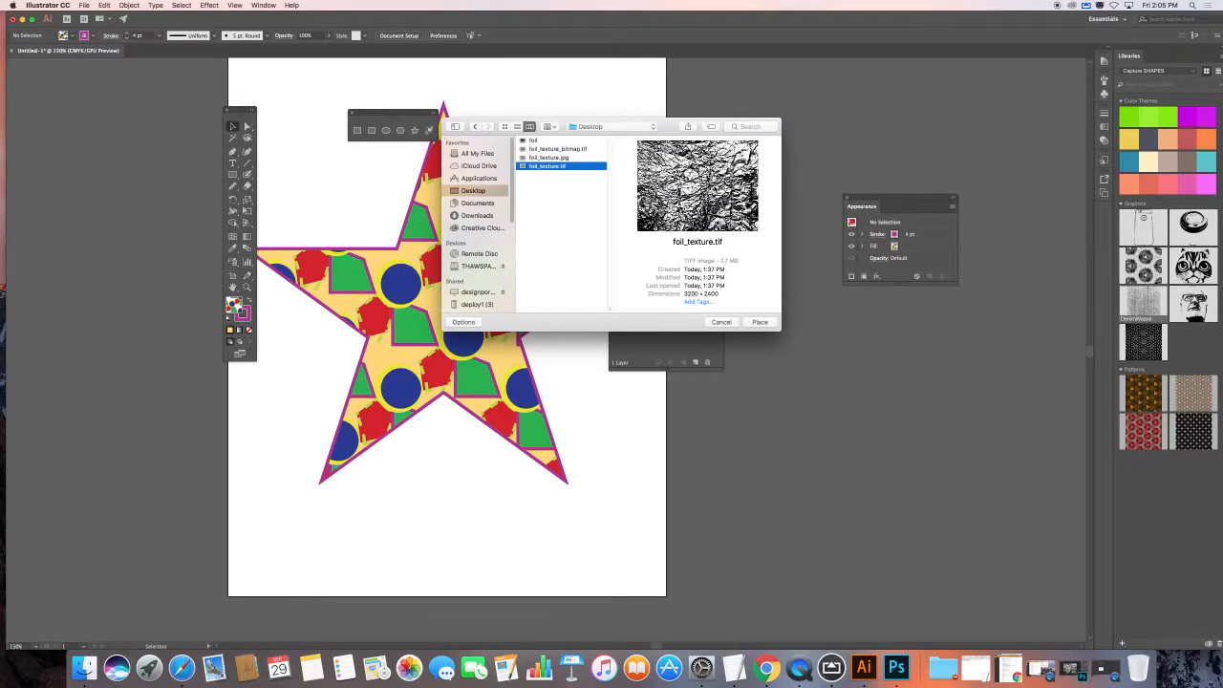
{"action": "left_click", "coordinate": [760, 322]}
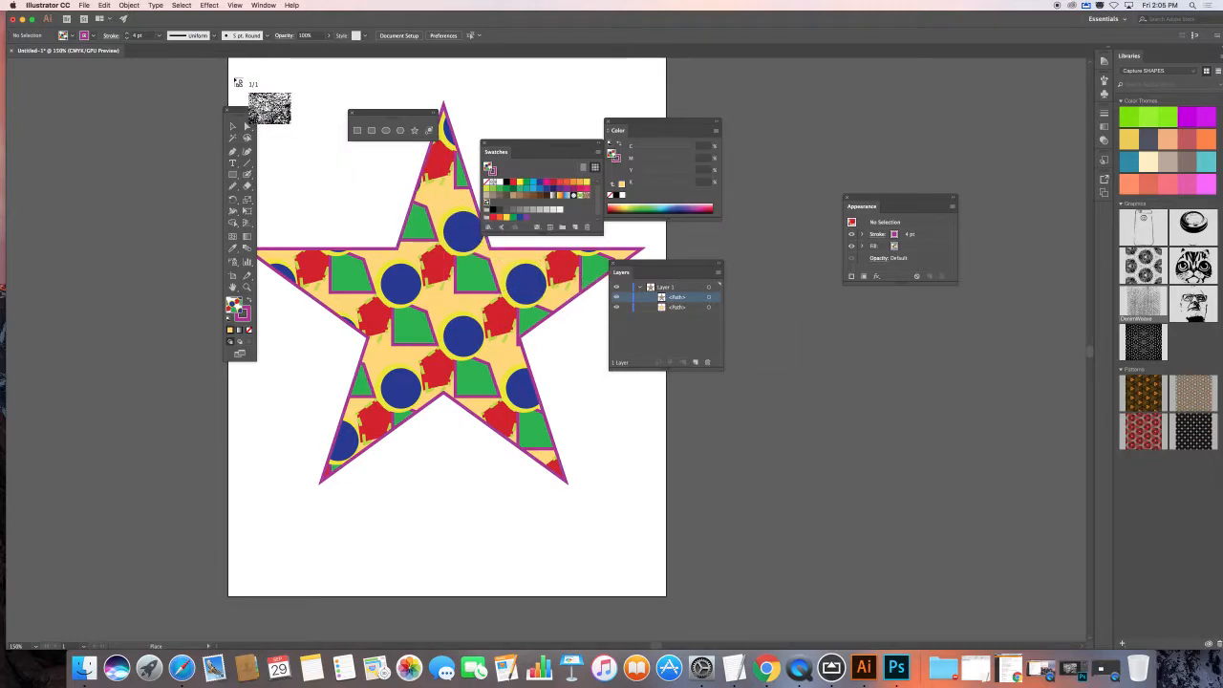
Step: Stretch the foil texture across the whole artboard and dock the Appearance panel beside Layers
{"action": "left_click_drag", "start_coordinate": [233, 77], "coordinate": [801, 496]}
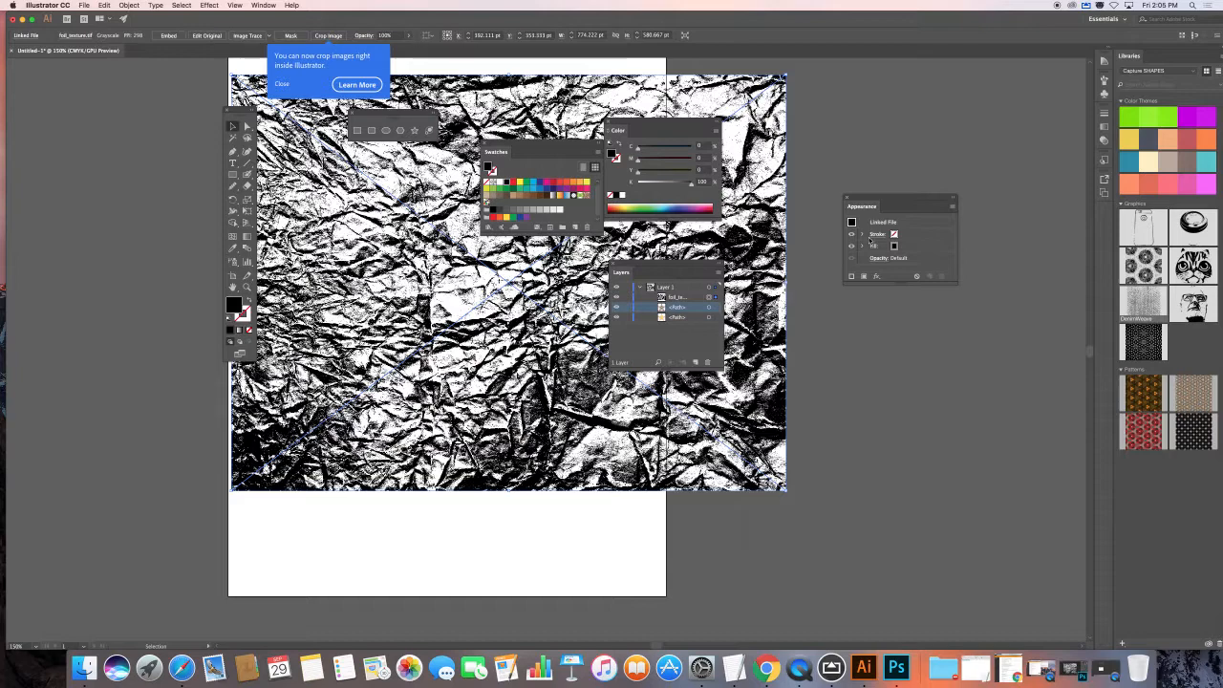
{"action": "left_click_drag", "start_coordinate": [886, 198], "coordinate": [487, 259]}
{"action": "left_click", "coordinate": [554, 260]}
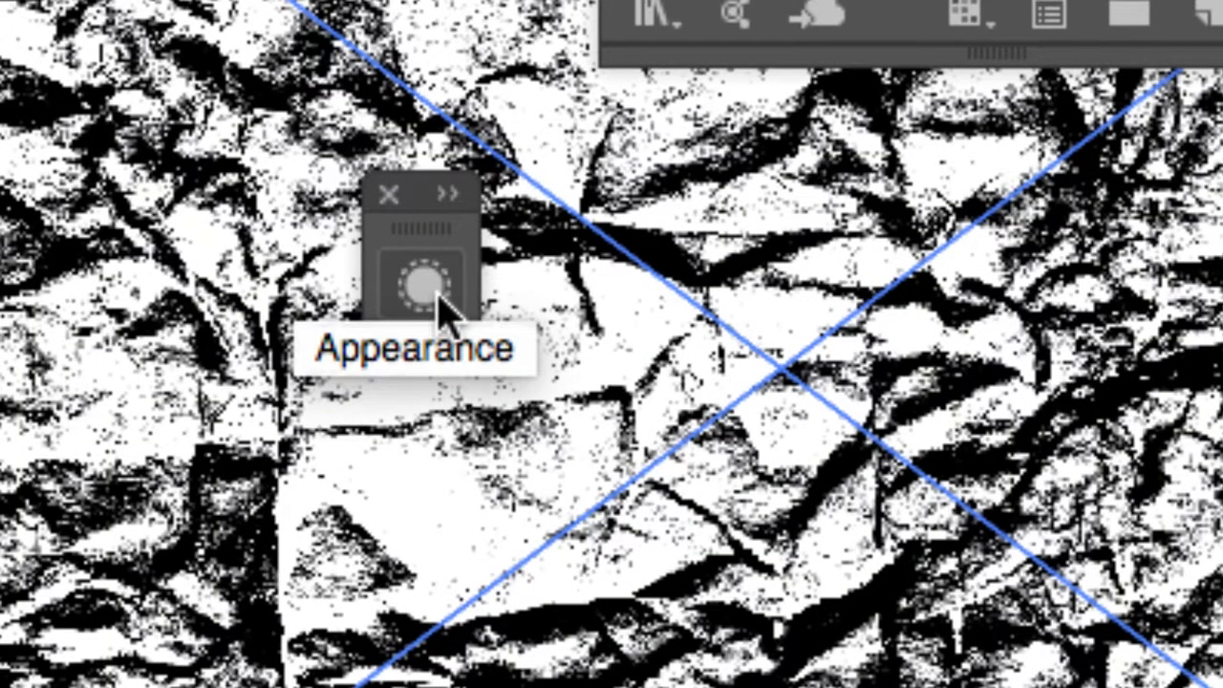
{"action": "left_click", "coordinate": [425, 291]}
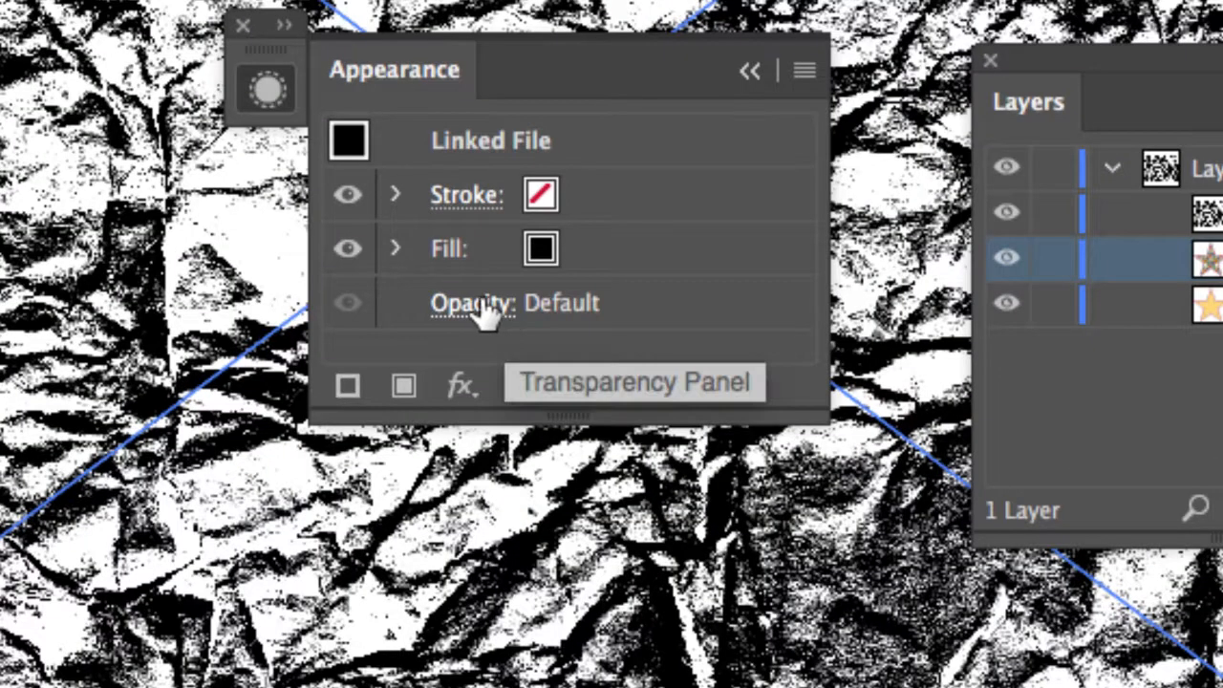
Step: Set the foil texture's blend mode to Multiply and lower its opacity to 30%
{"action": "left_click", "coordinate": [476, 302]}
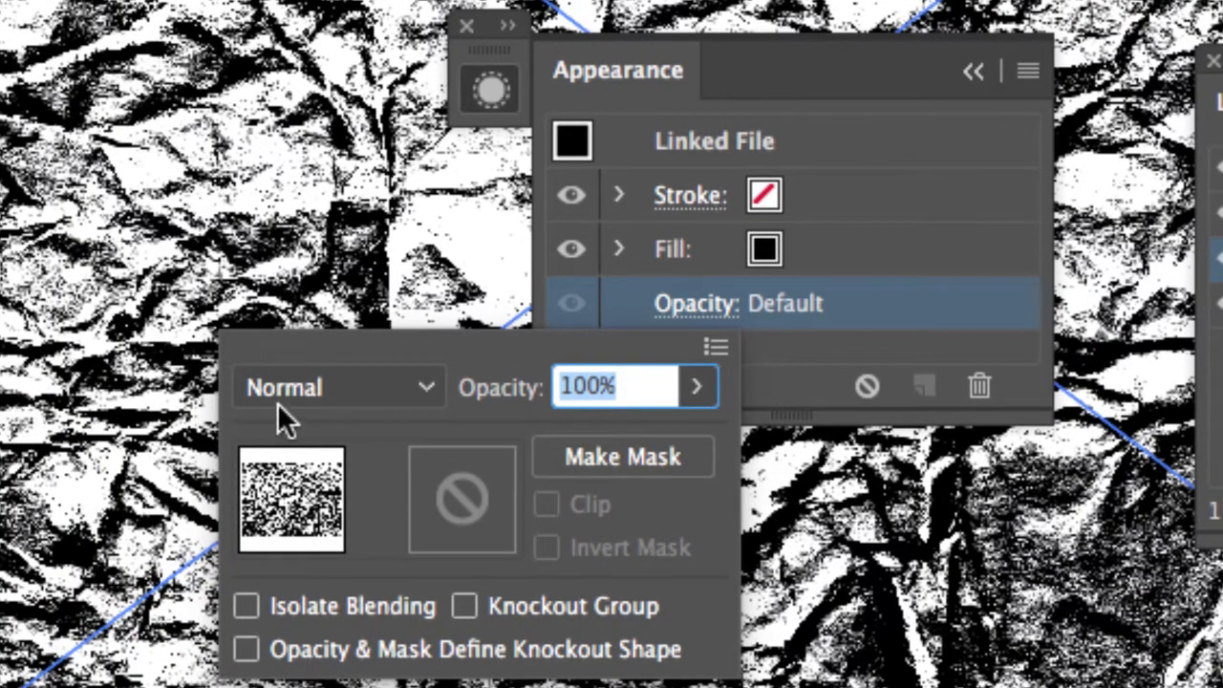
{"action": "left_click", "coordinate": [325, 390]}
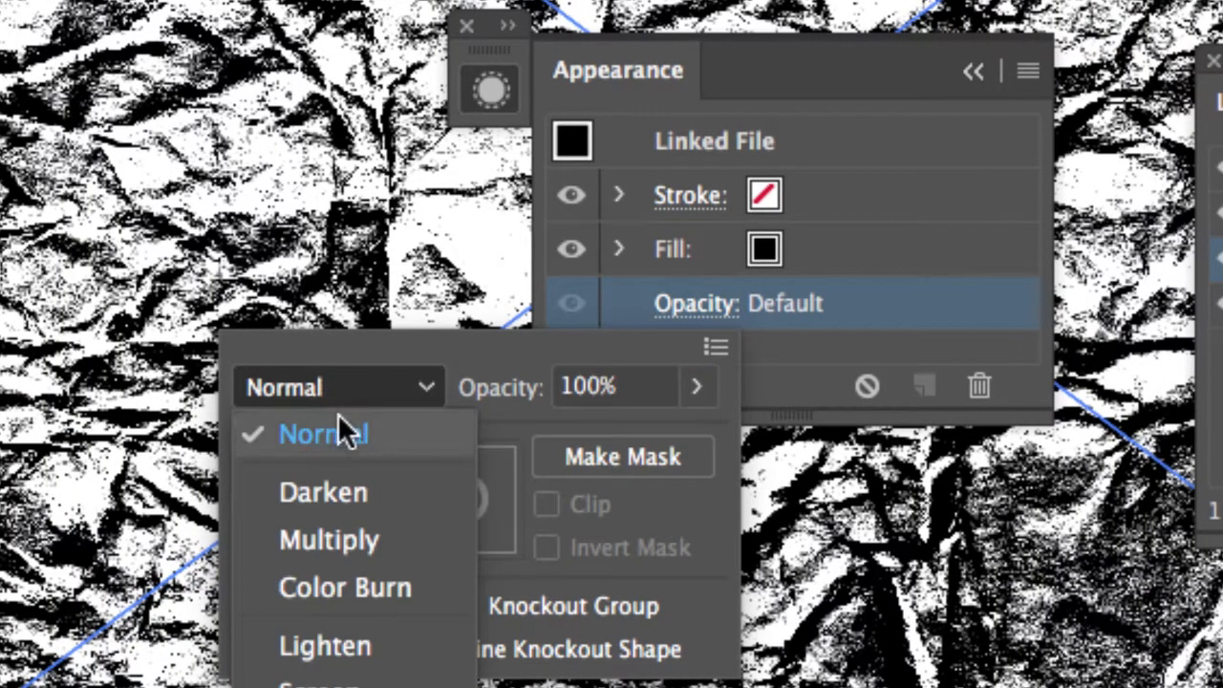
{"action": "left_click", "coordinate": [364, 532]}
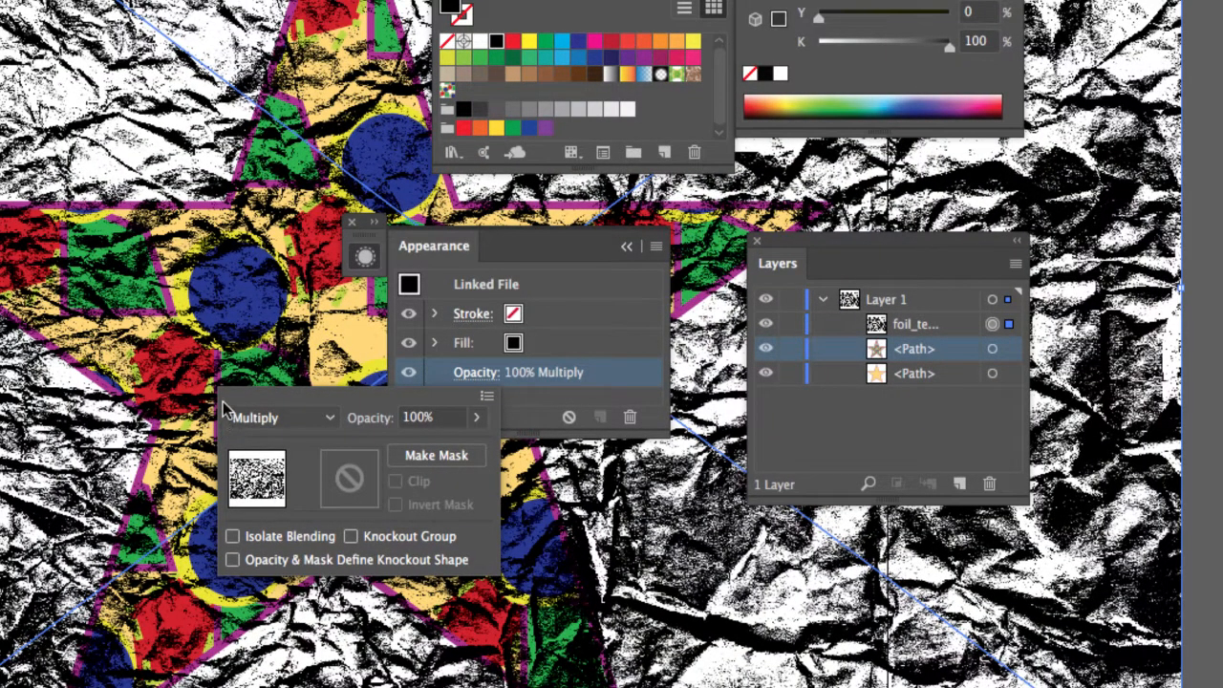
{"action": "left_click", "coordinate": [477, 419]}
{"action": "left_click_drag", "start_coordinate": [472, 446], "coordinate": [413, 449]}
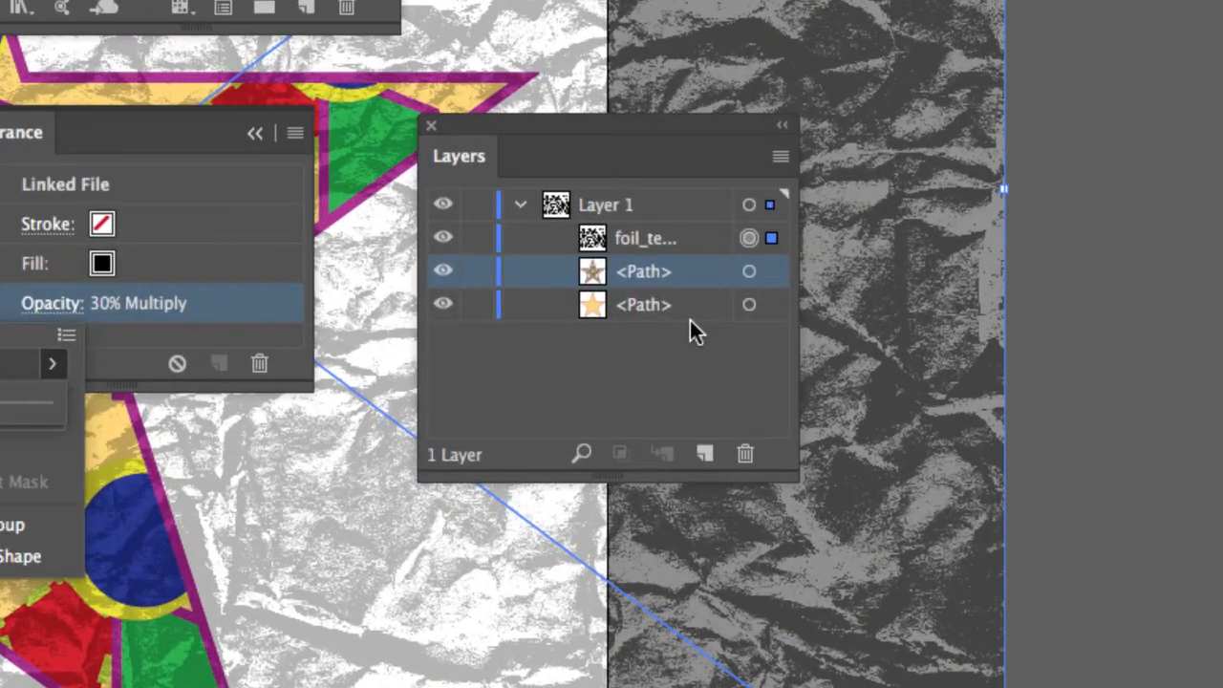
Step: Duplicate the bottom plain star path above foil_texture and select both layers
{"action": "left_click", "coordinate": [750, 306]}
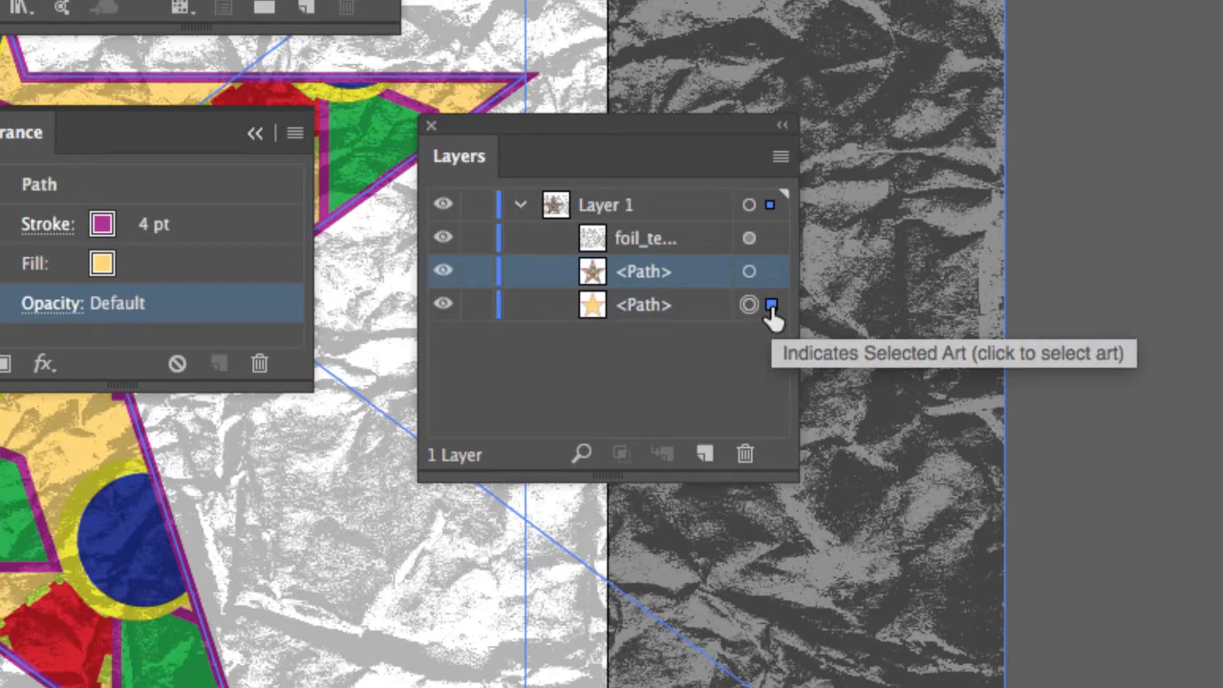
{"action": "left_click_drag", "start_coordinate": [770, 303], "coordinate": [772, 227]}
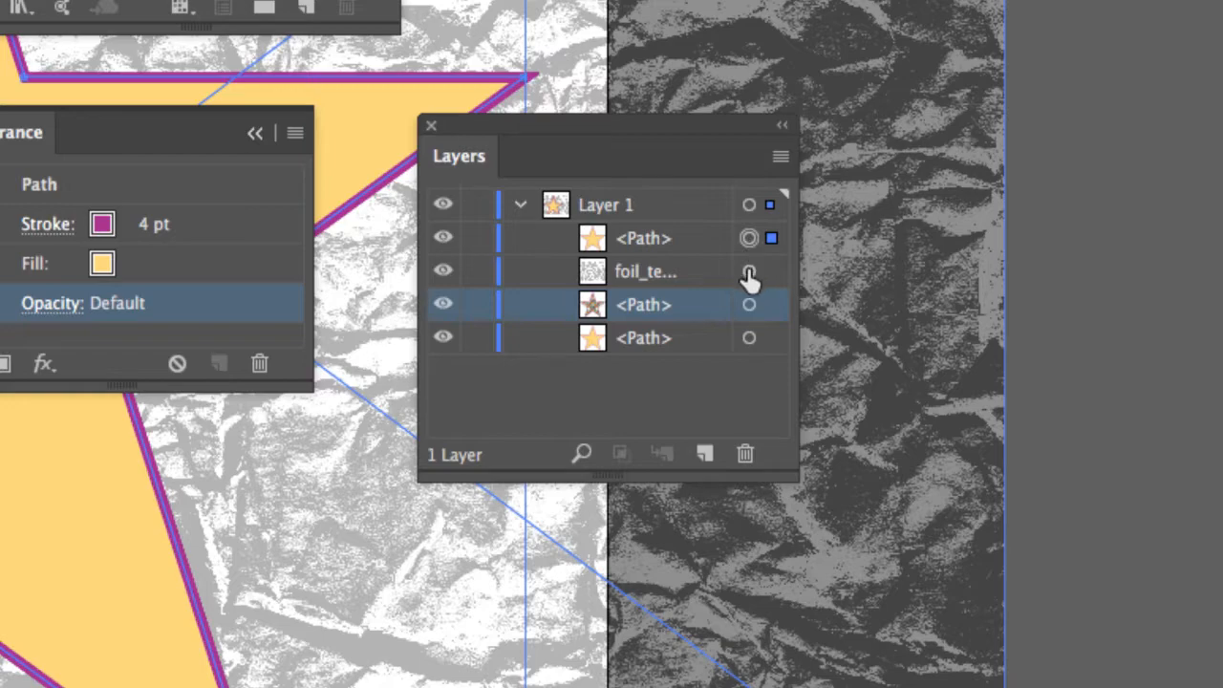
{"action": "left_click", "coordinate": [749, 272], "text": "shift"}
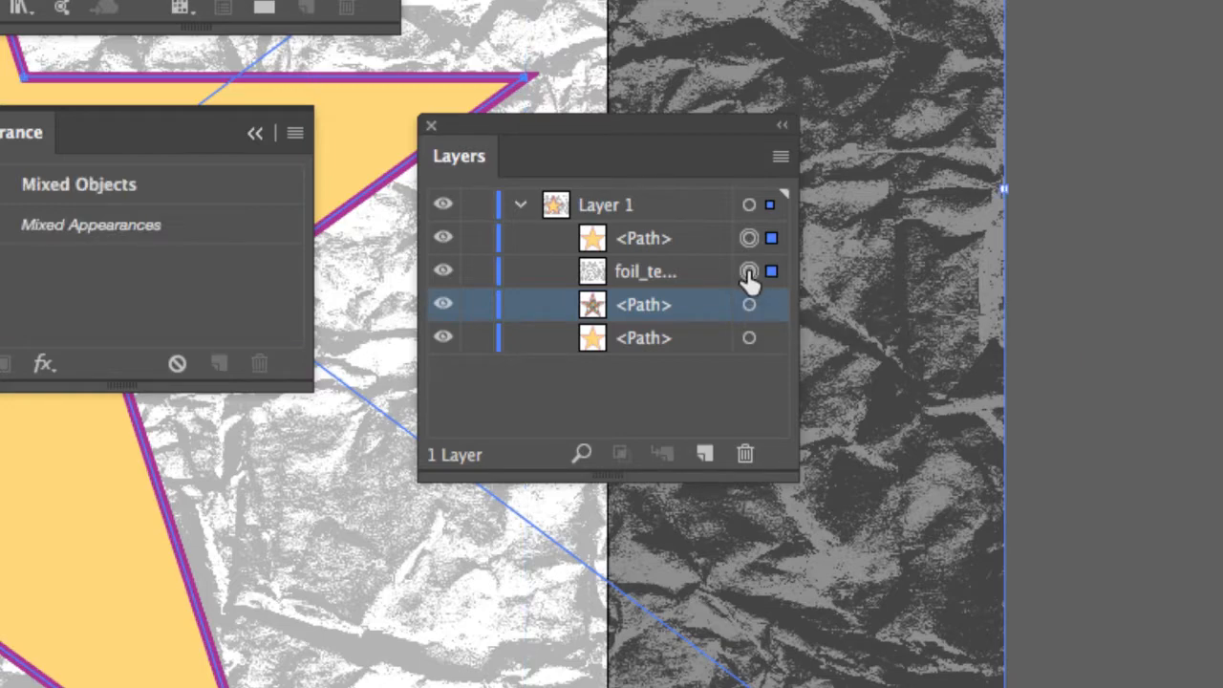
{"action": "left_click", "coordinate": [749, 273], "text": "shift"}
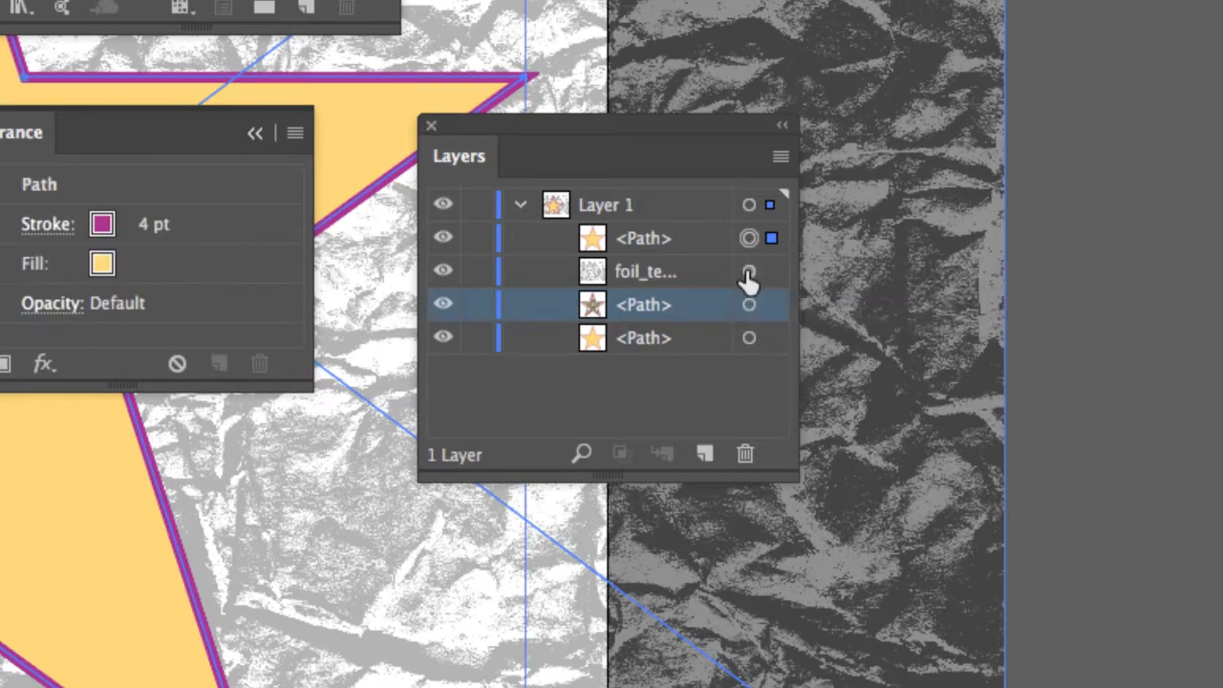
{"action": "left_click", "coordinate": [750, 272], "text": "shift"}
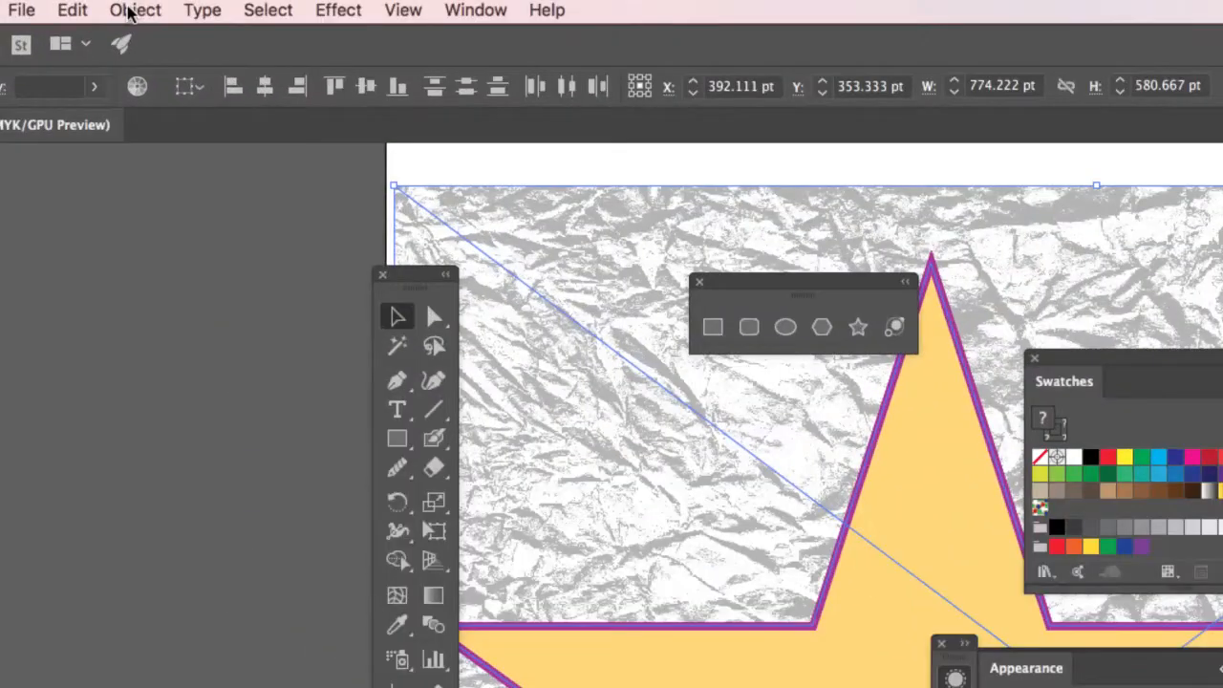
Step: Make a clipping mask so the foil texture is confined to the star outline
{"action": "left_click", "coordinate": [133, 10]}
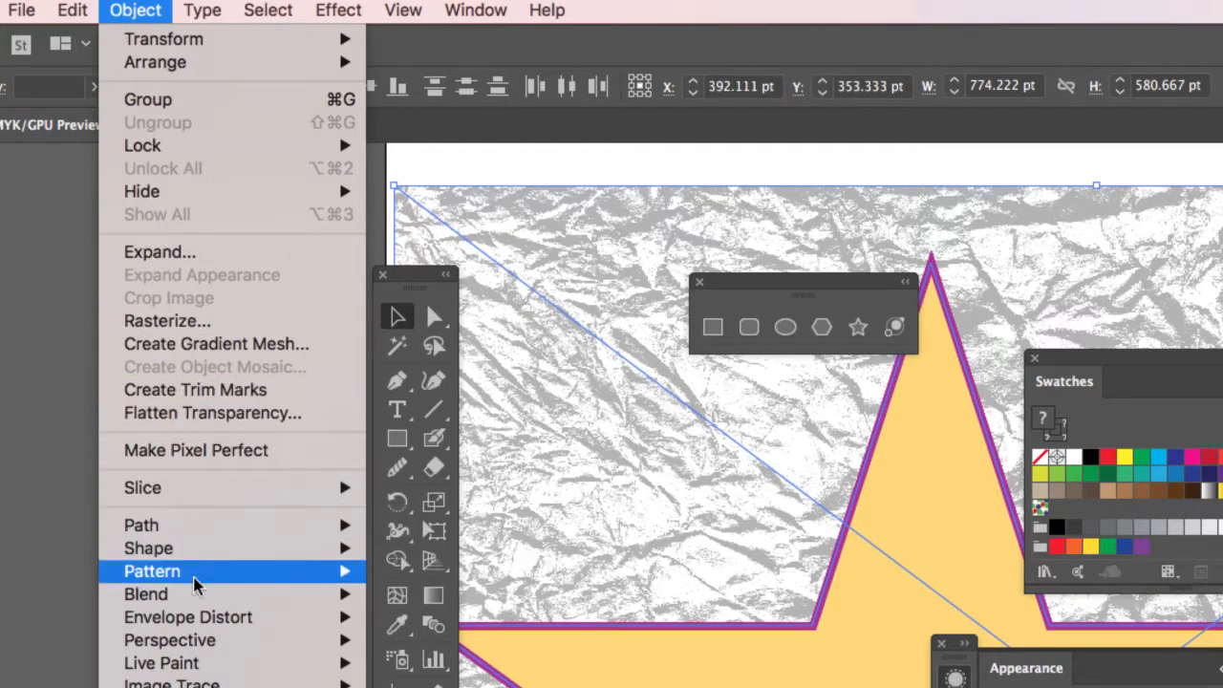
{"action": "mouse_move", "coordinate": [194, 663]}
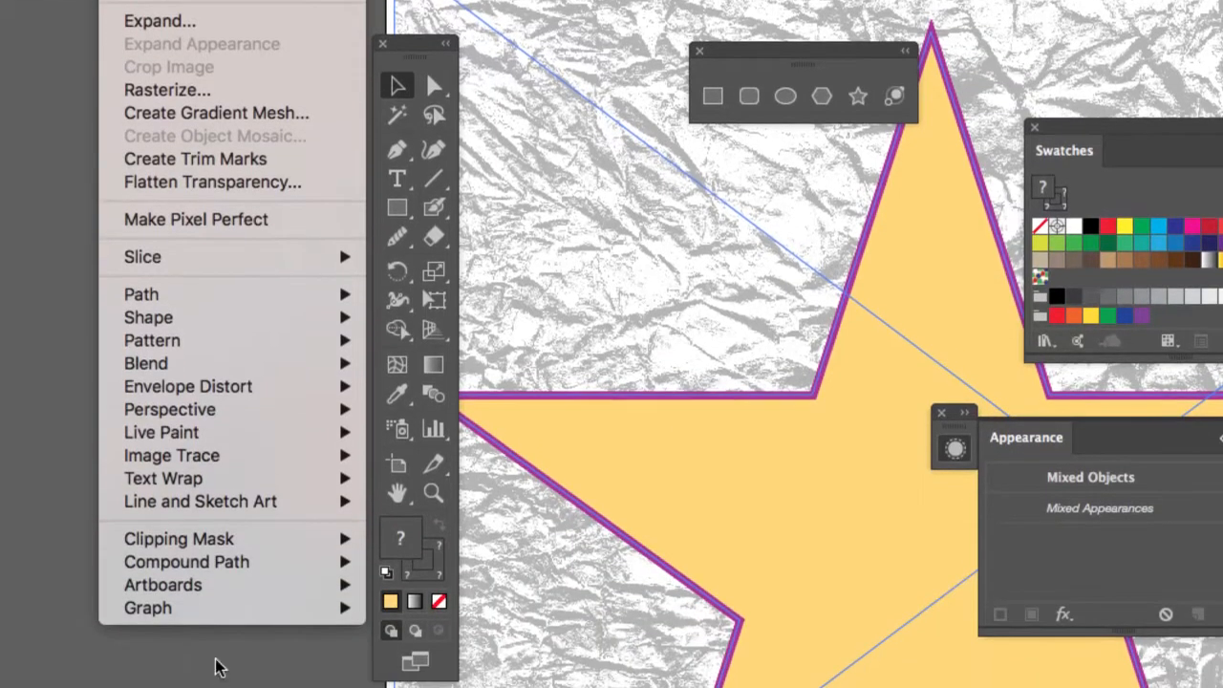
{"action": "mouse_move", "coordinate": [224, 542]}
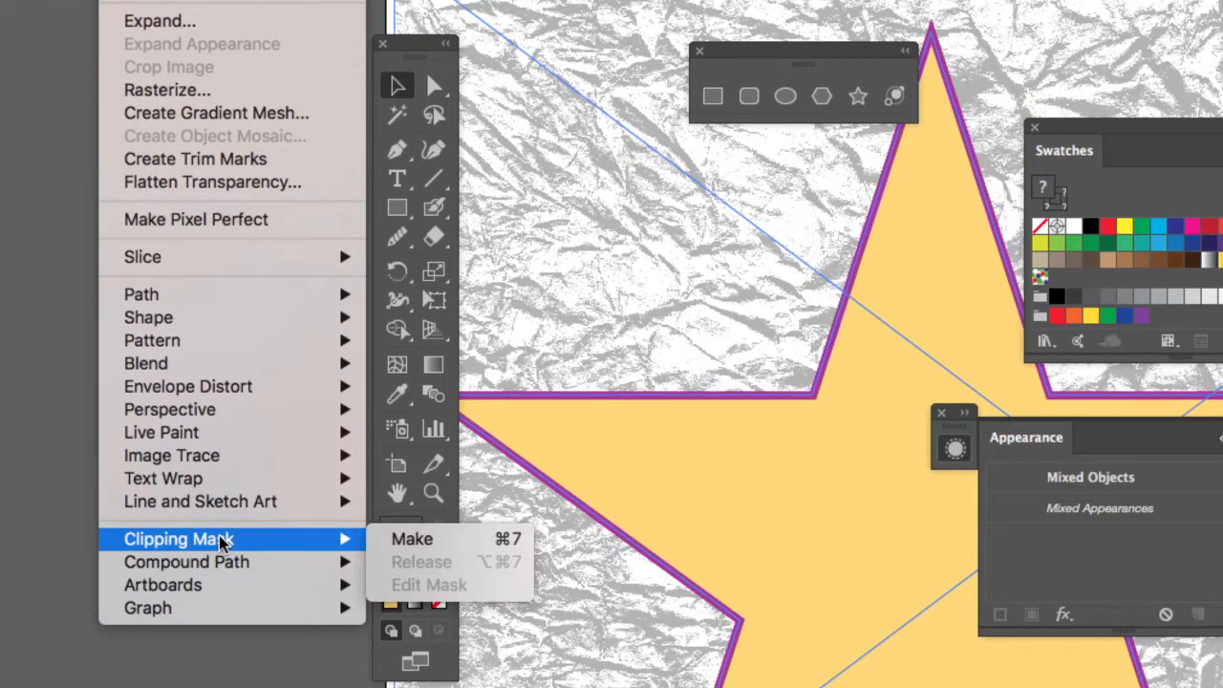
{"action": "left_click", "coordinate": [413, 541]}
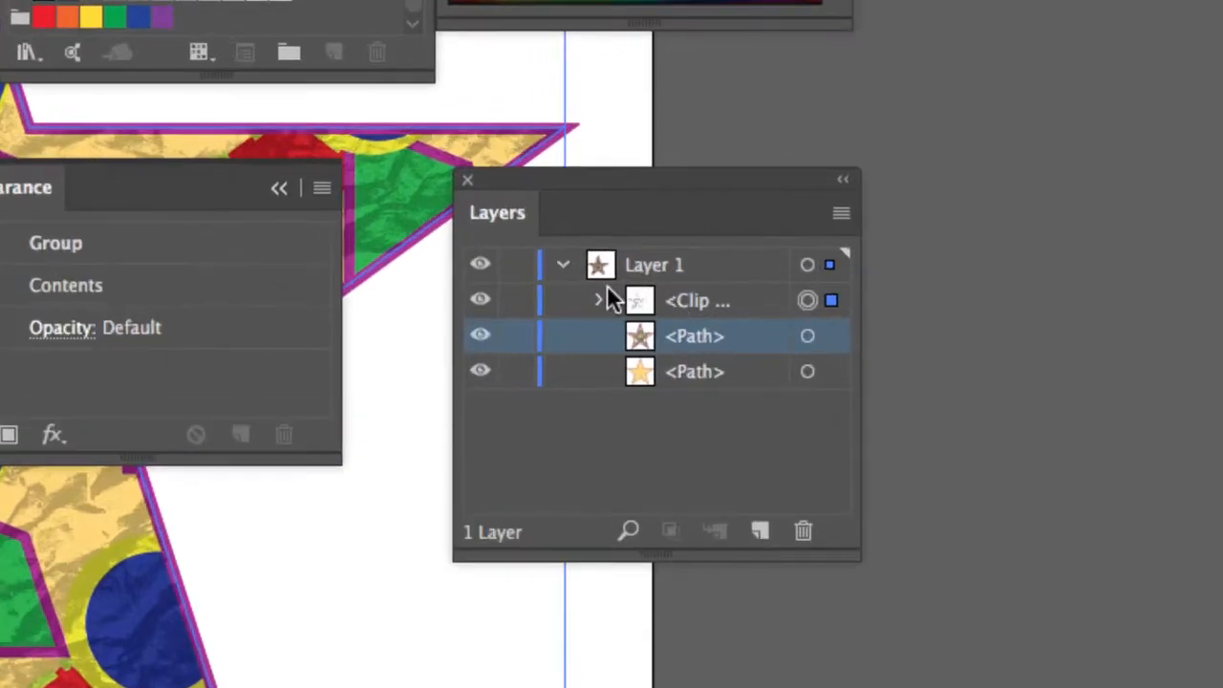
Step: Expand the Clip Group in Layers and widen the panel to show full layer names
{"action": "left_click", "coordinate": [600, 300]}
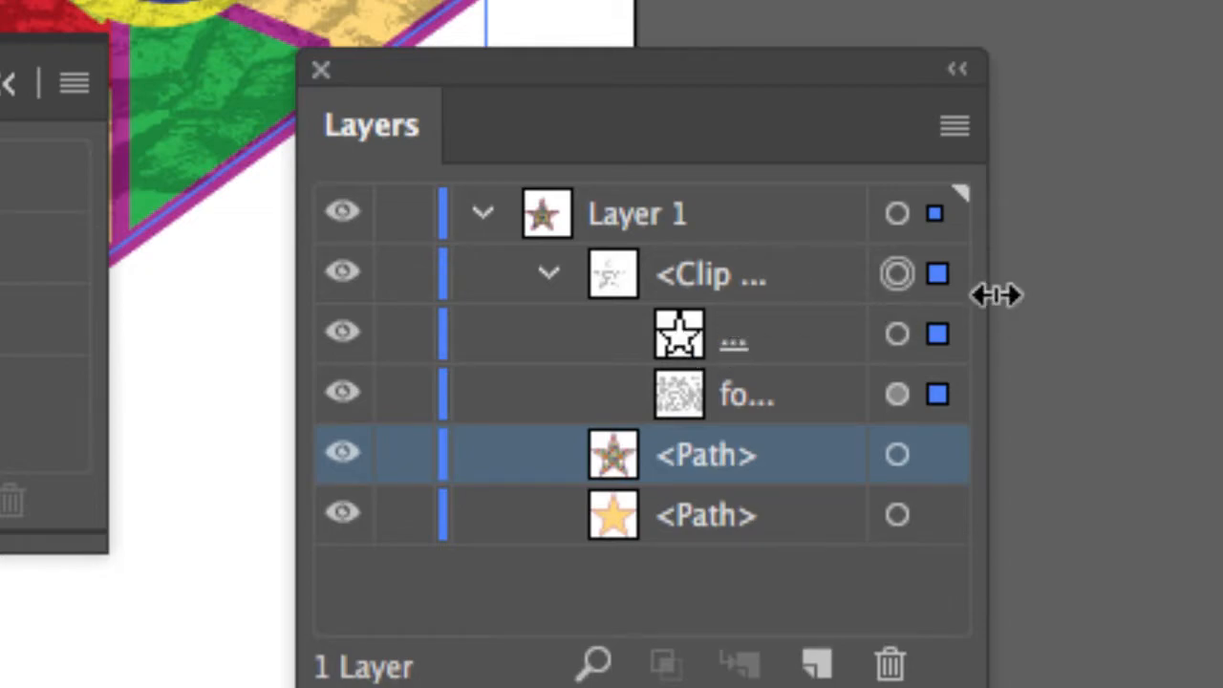
{"action": "left_click_drag", "start_coordinate": [994, 295], "coordinate": [1160, 281]}
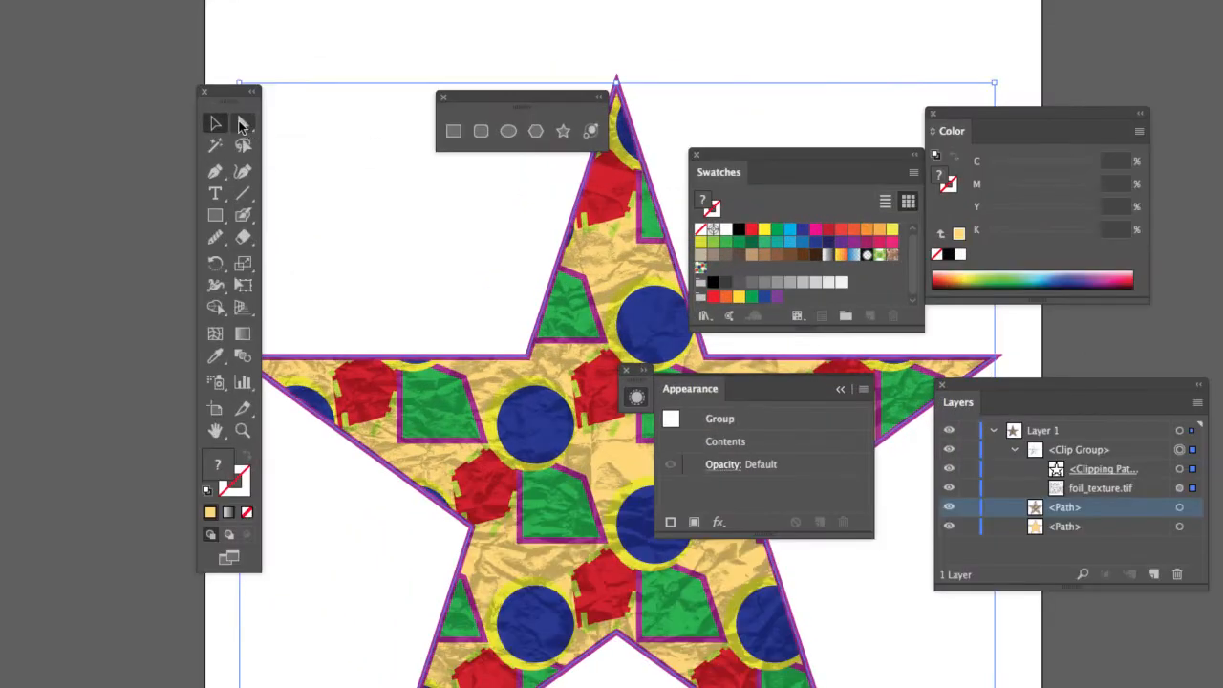
{"action": "key", "text": "a"}
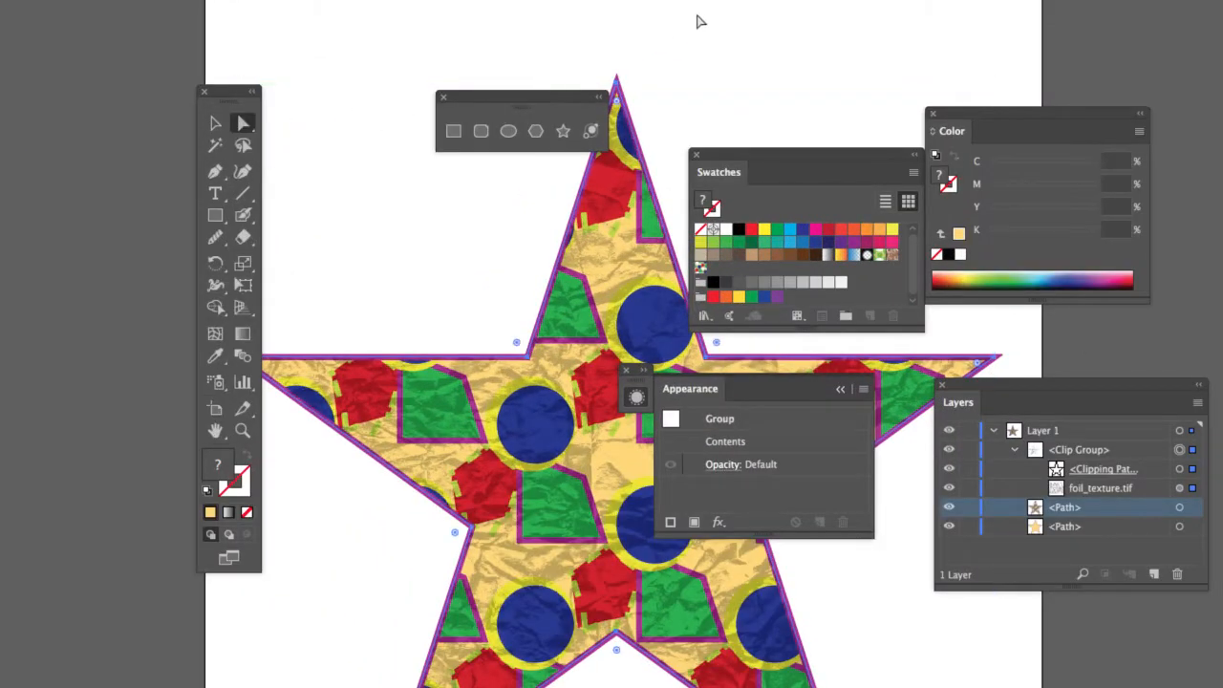
{"action": "left_click", "coordinate": [661, 68]}
{"action": "left_click_drag", "start_coordinate": [618, 86], "coordinate": [459, 24]}
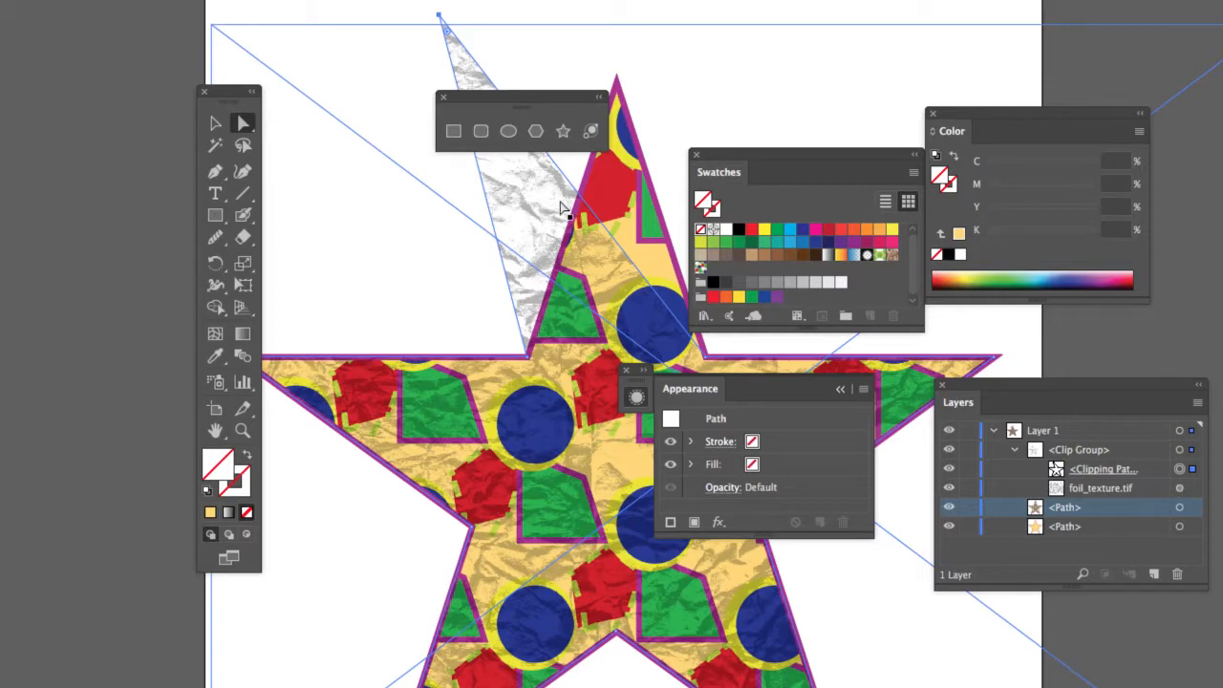
{"action": "key", "text": "super+z"}
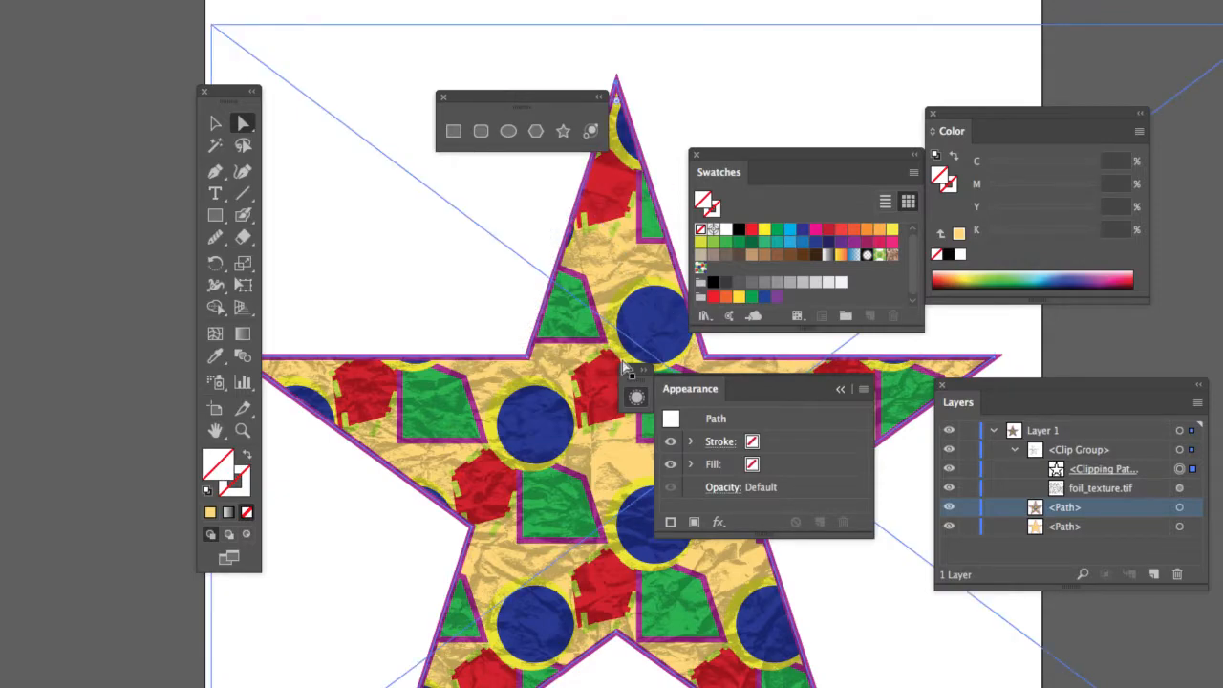
{"action": "left_click", "coordinate": [588, 378]}
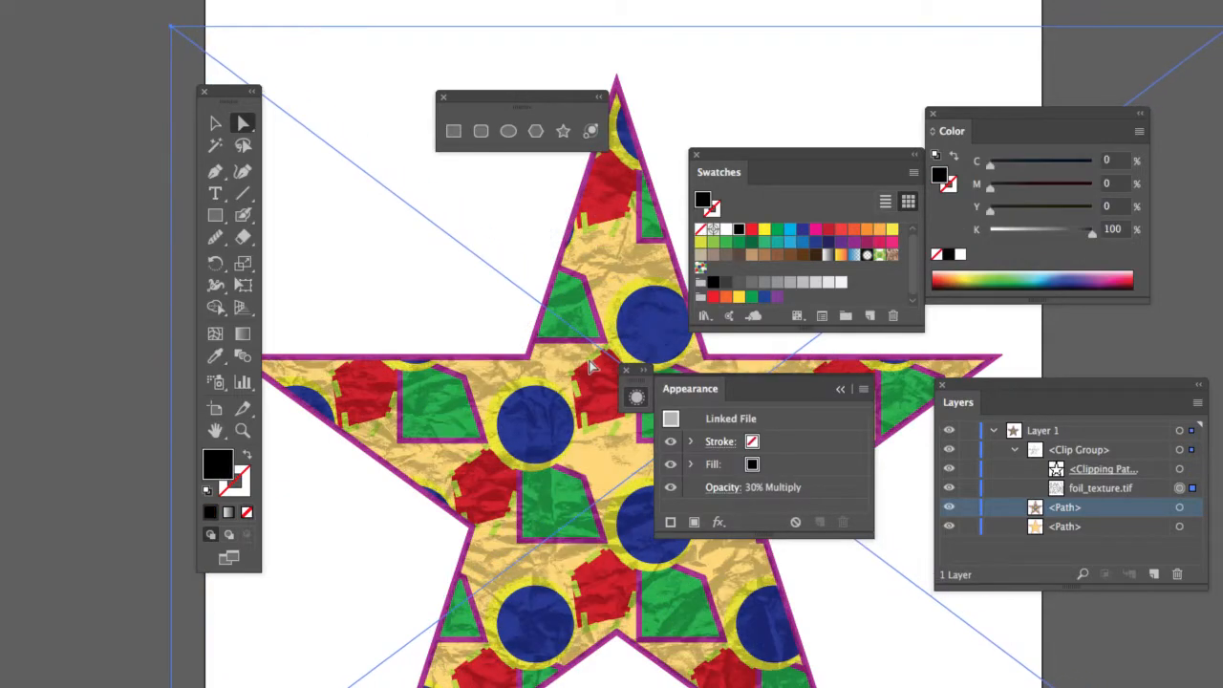
{"action": "left_click_drag", "start_coordinate": [587, 373], "coordinate": [615, 380]}
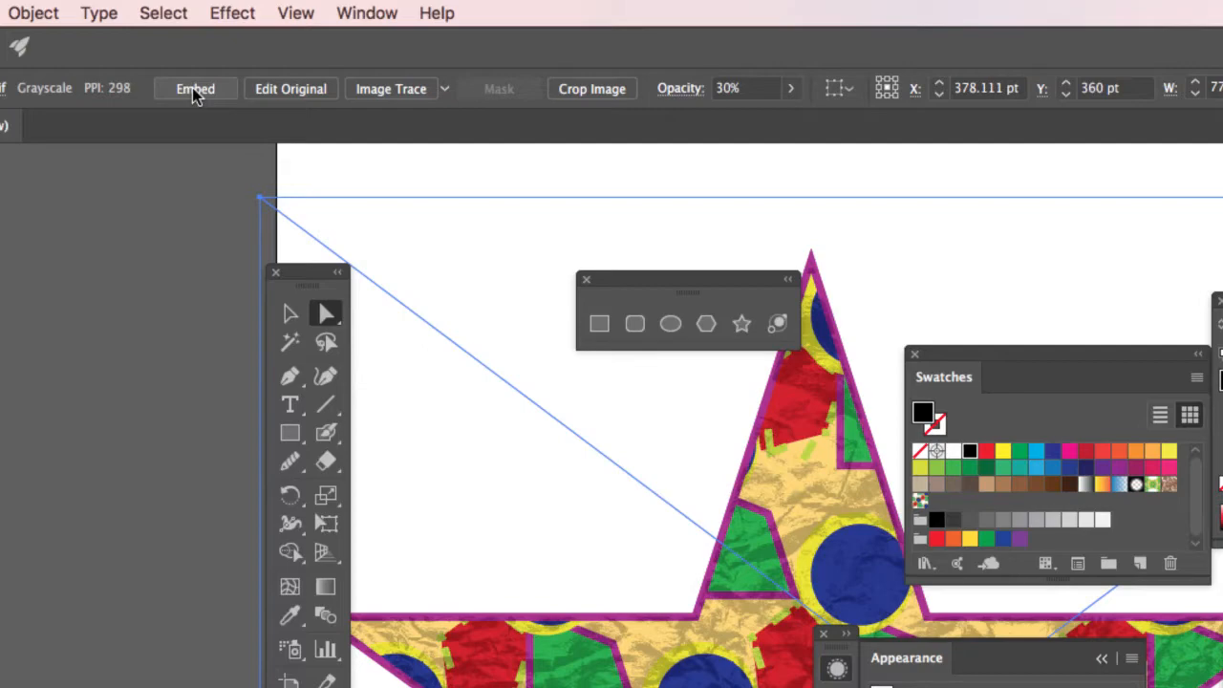
Step: Embed the linked foil texture, then load foil_texture_bitmap.tif from the Desktop for placing
{"action": "left_click", "coordinate": [192, 87]}
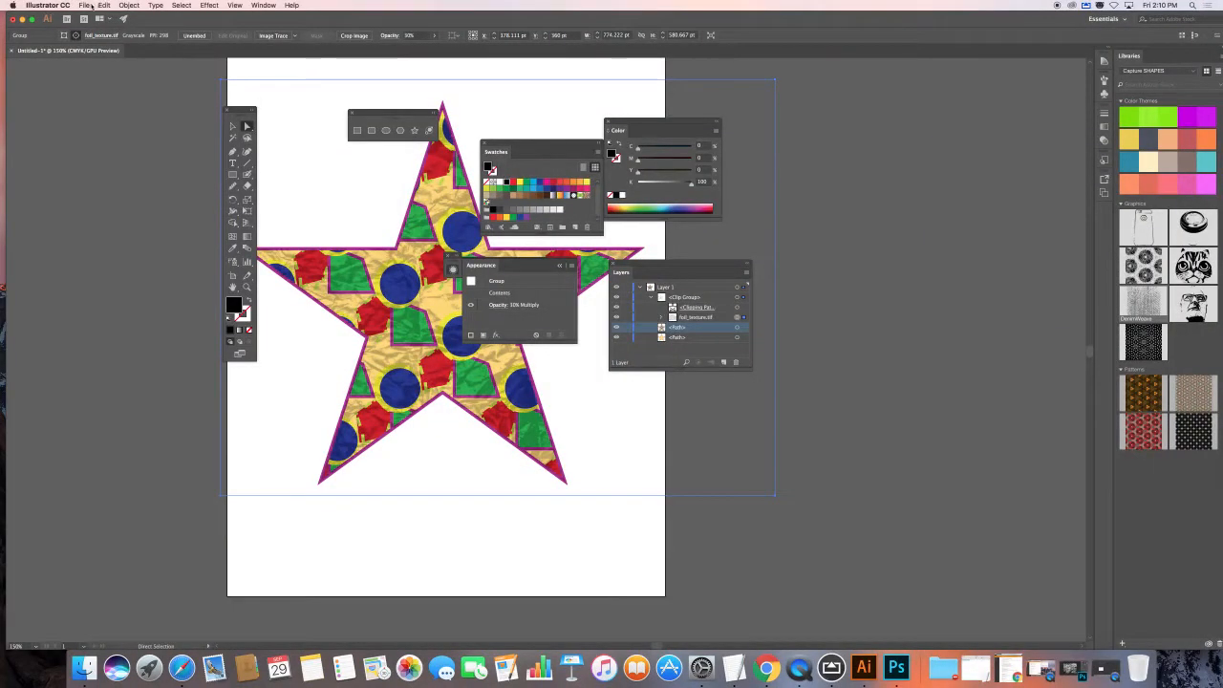
{"action": "left_click", "coordinate": [84, 5]}
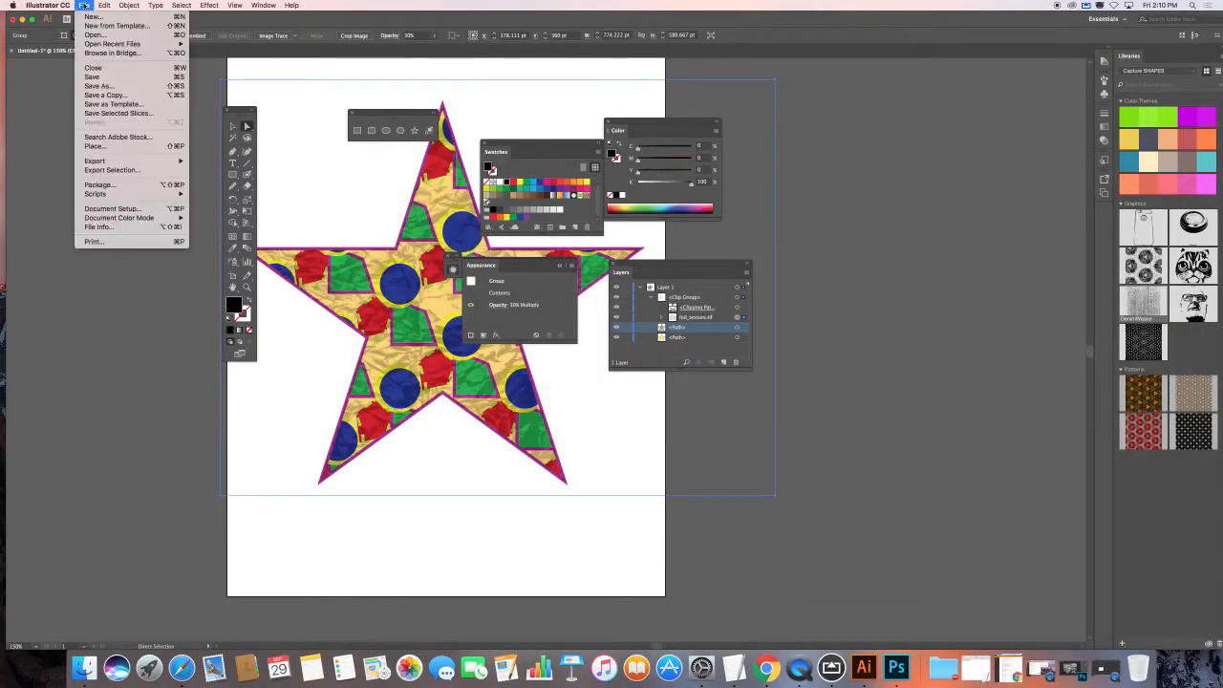
{"action": "left_click", "coordinate": [122, 146]}
{"action": "left_click", "coordinate": [570, 159]}
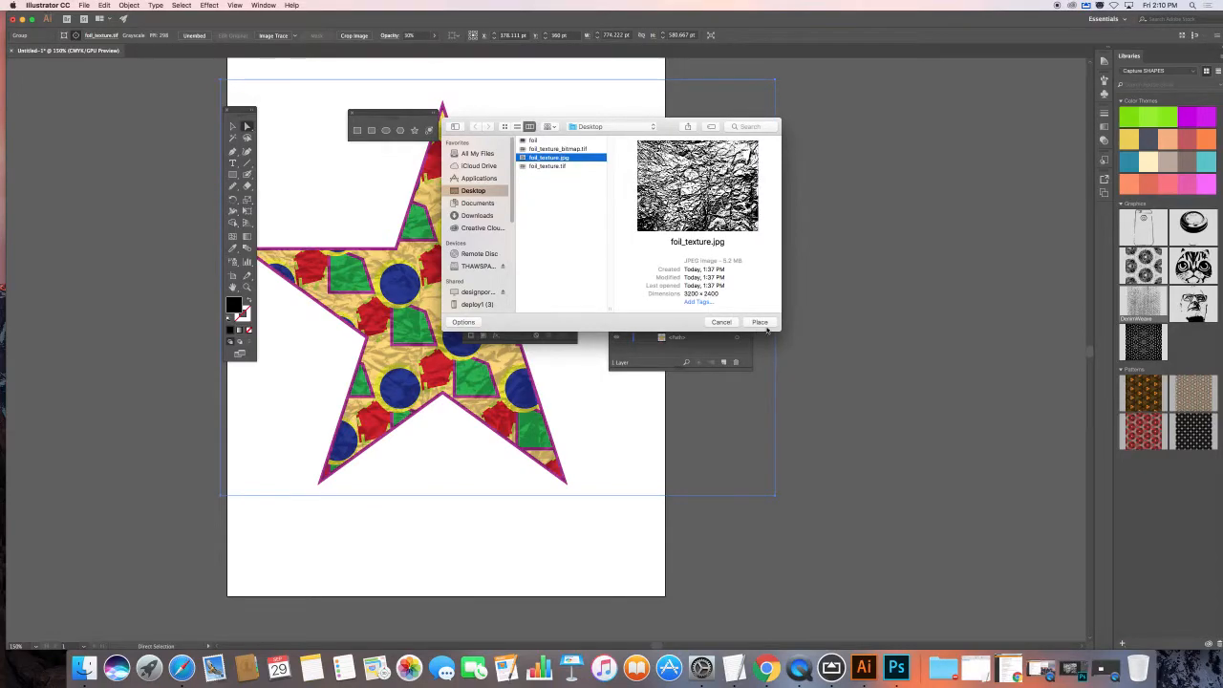
{"action": "left_click", "coordinate": [570, 149]}
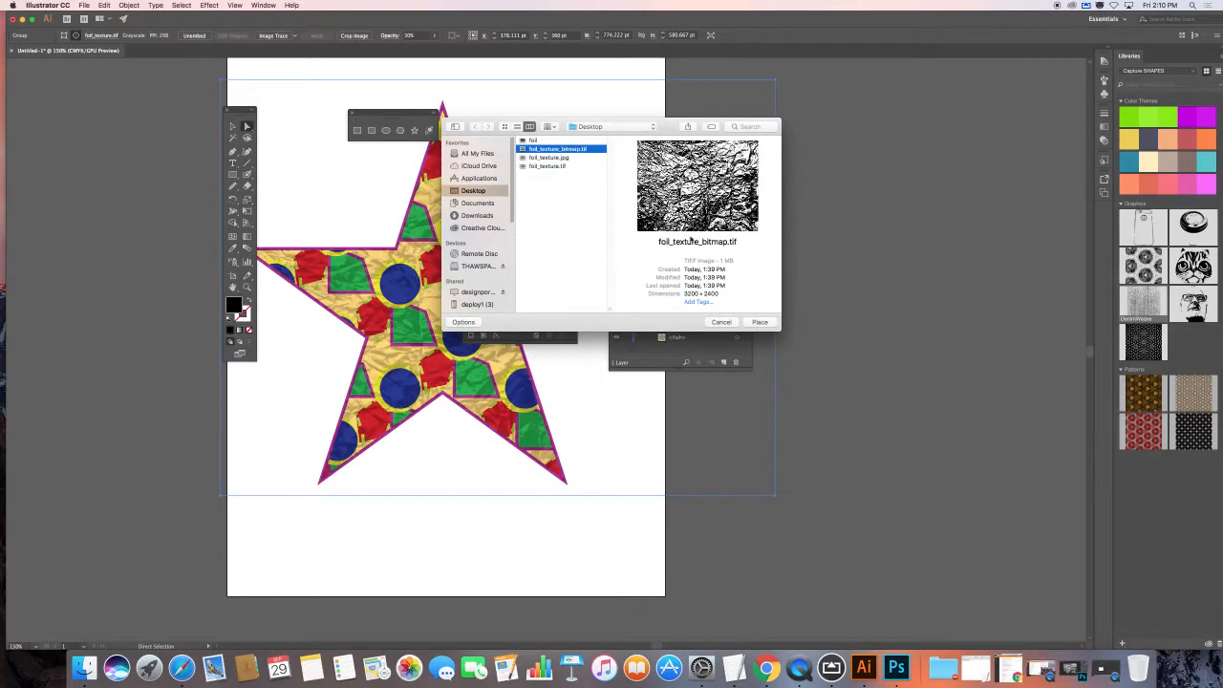
{"action": "left_click", "coordinate": [759, 322]}
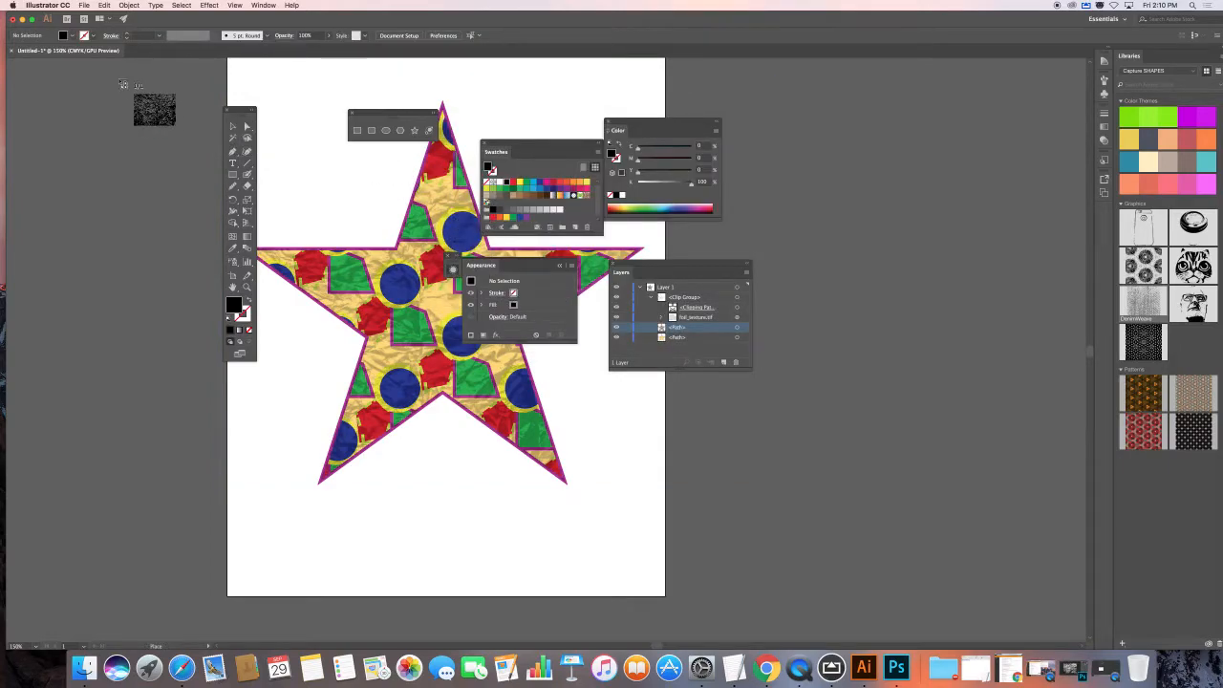
{"action": "left_click", "coordinate": [84, 4]}
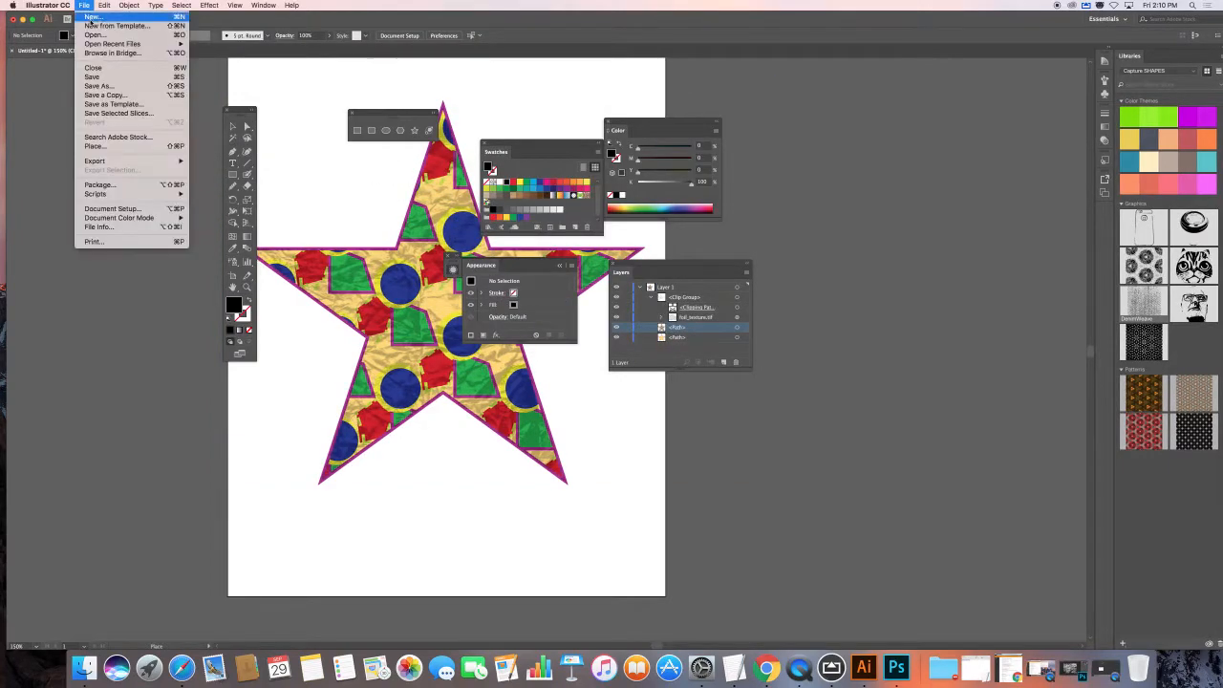
{"action": "mouse_move", "coordinate": [115, 162]}
{"action": "left_click", "coordinate": [93, 145]}
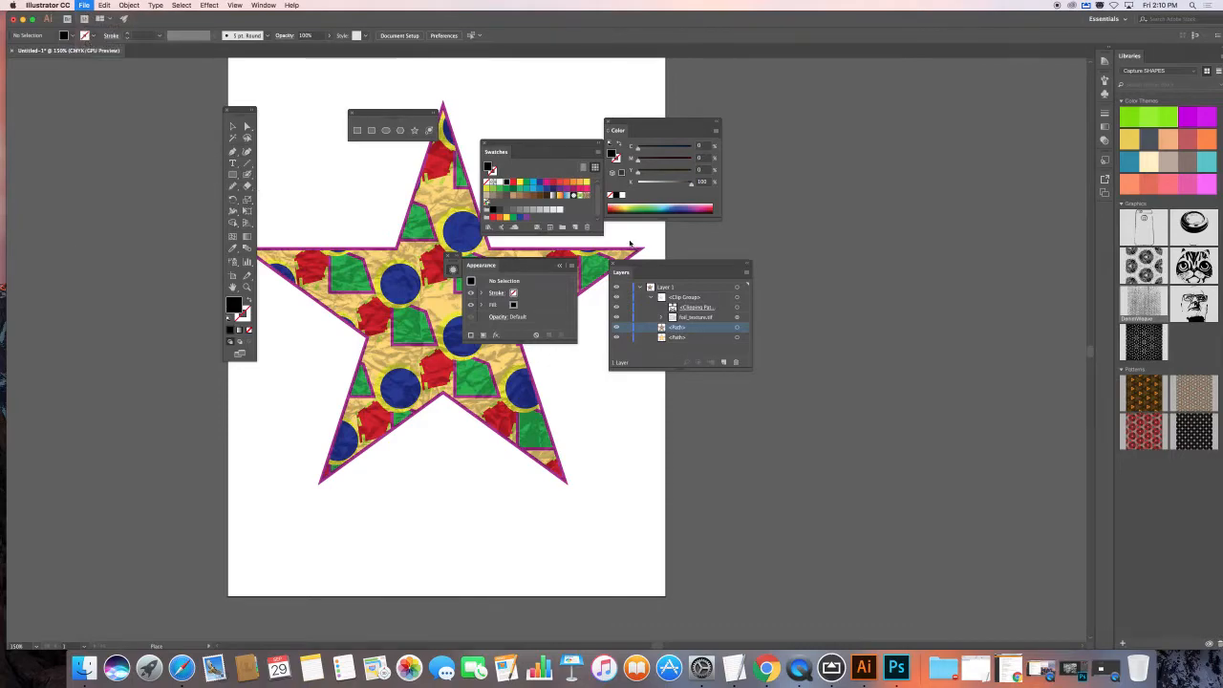
{"action": "left_click", "coordinate": [547, 158]}
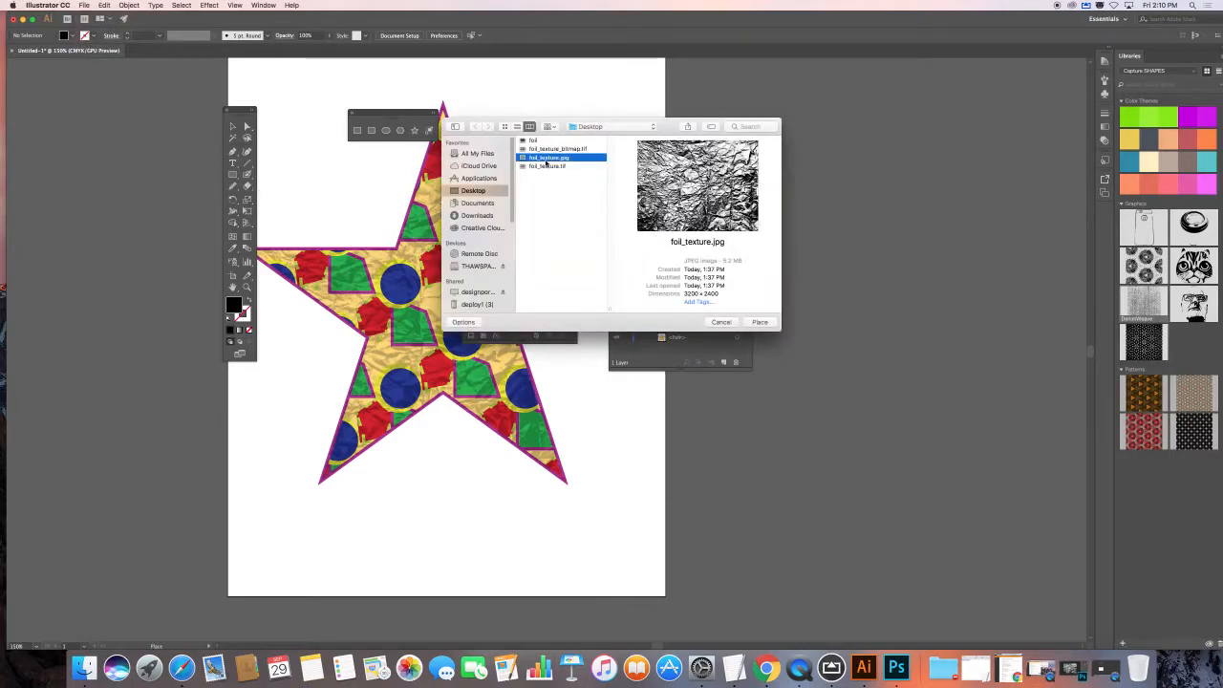
{"action": "left_click", "coordinate": [462, 322]}
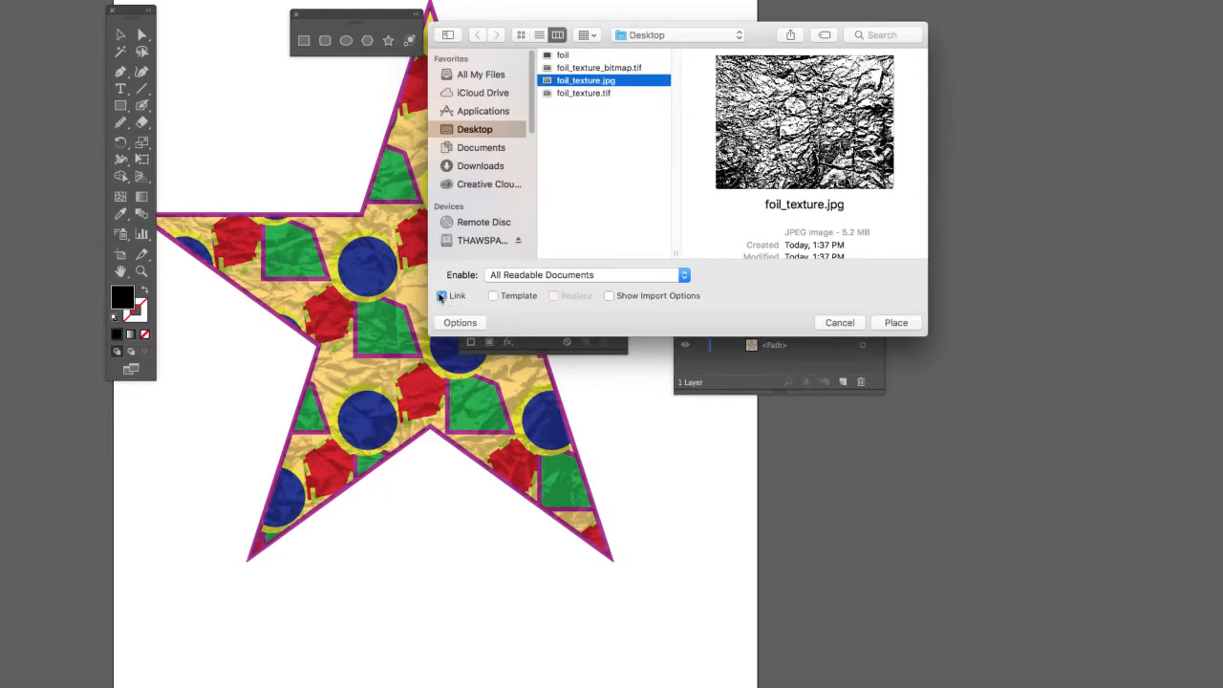
{"action": "left_click", "coordinate": [609, 298]}
{"action": "left_click", "coordinate": [441, 298]}
{"action": "left_click", "coordinate": [902, 325]}
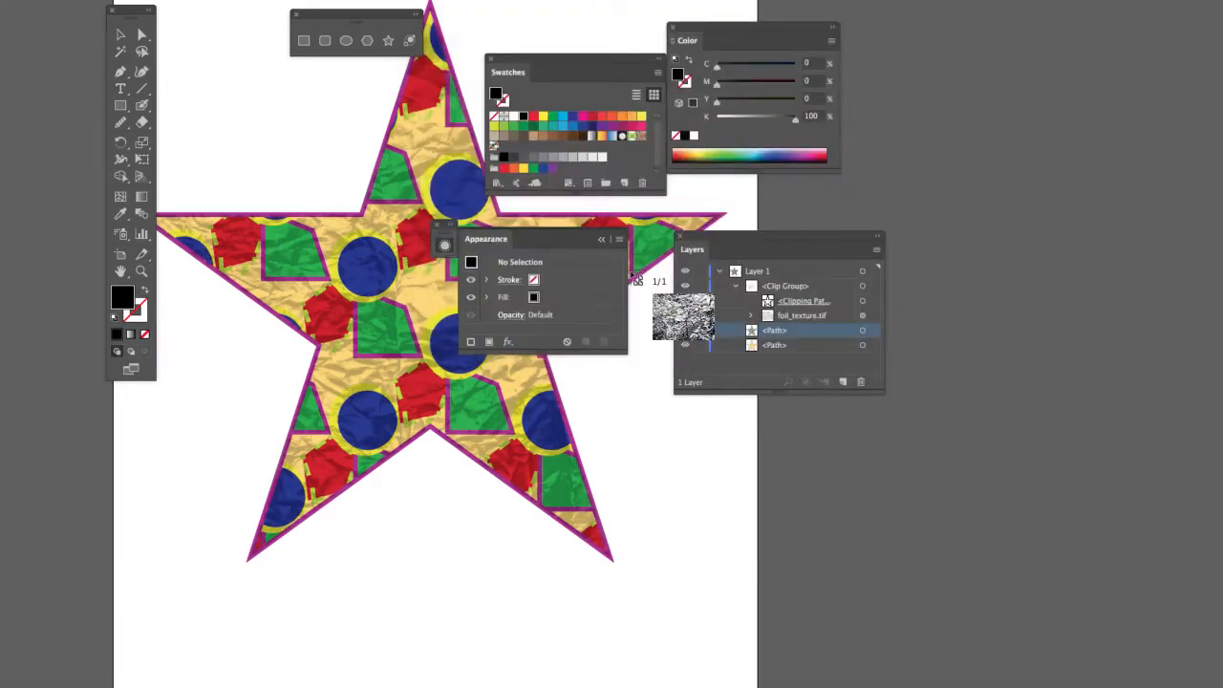
{"action": "left_click", "coordinate": [319, 130]}
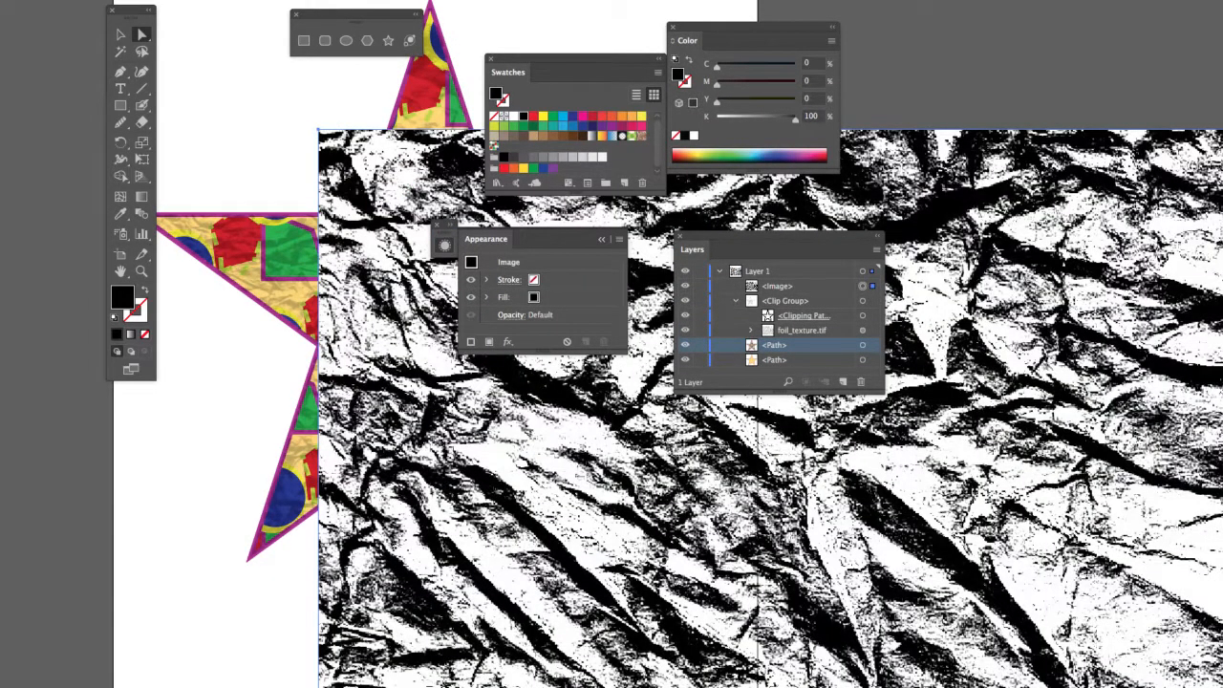
{"action": "key", "text": "ctrl+z"}
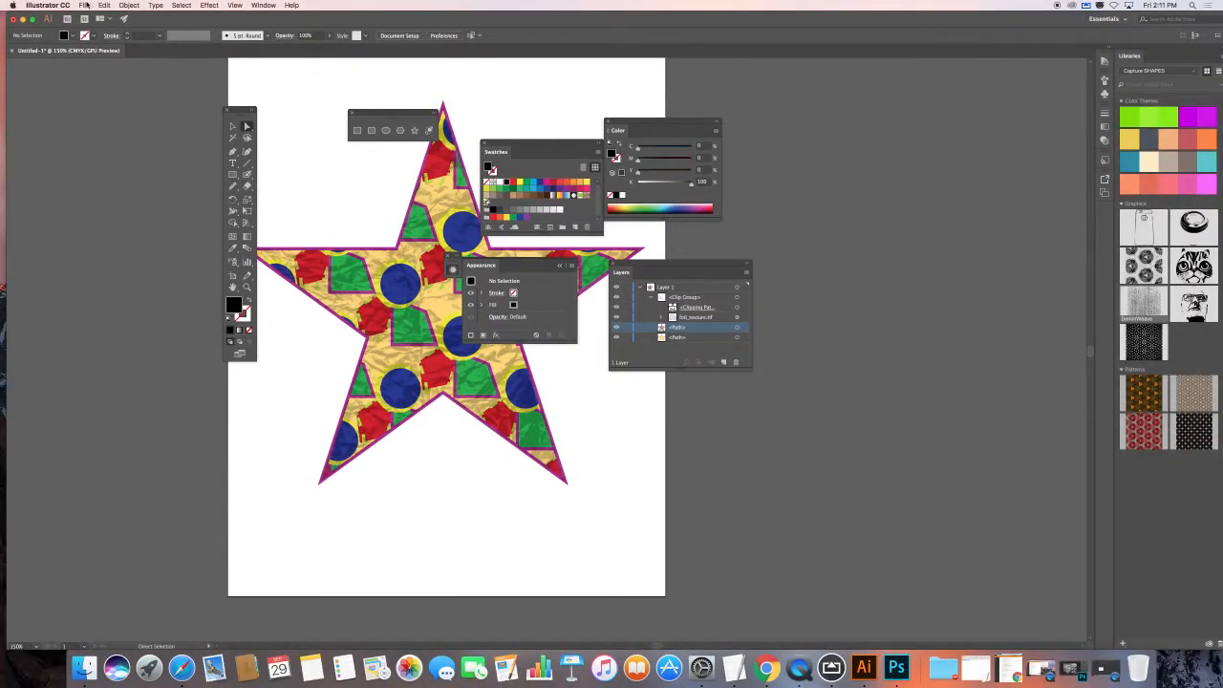
{"action": "left_click", "coordinate": [88, 5]}
Step: Save the artwork as an .ai file named with the author's name plus 'pattern_terxture', keeping default options
{"action": "left_click", "coordinate": [111, 87]}
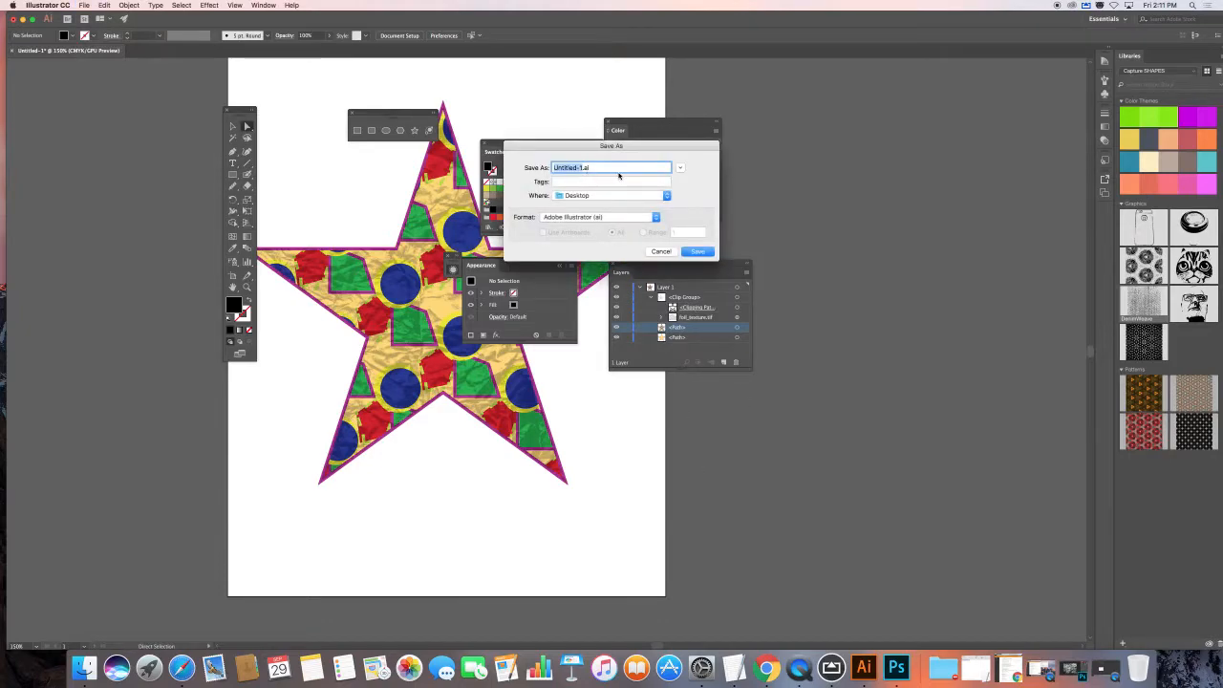
{"action": "type", "text": "kinney"}
{"action": "type", "text": "_jim"}
{"action": "type", "text": "_pattern"}
{"action": "type", "text": "_ter"}
{"action": "type", "text": "x"}
{"action": "type", "text": "ture"}
{"action": "left_click", "coordinate": [697, 252]}
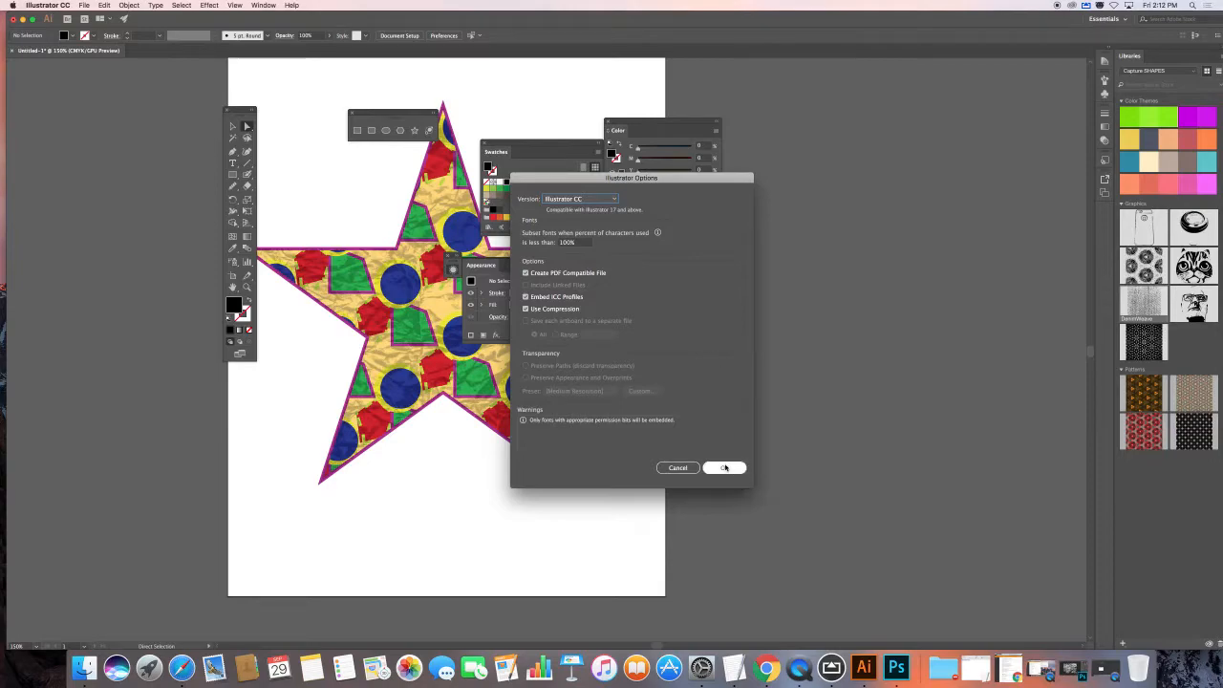
{"action": "key", "text": "Return"}
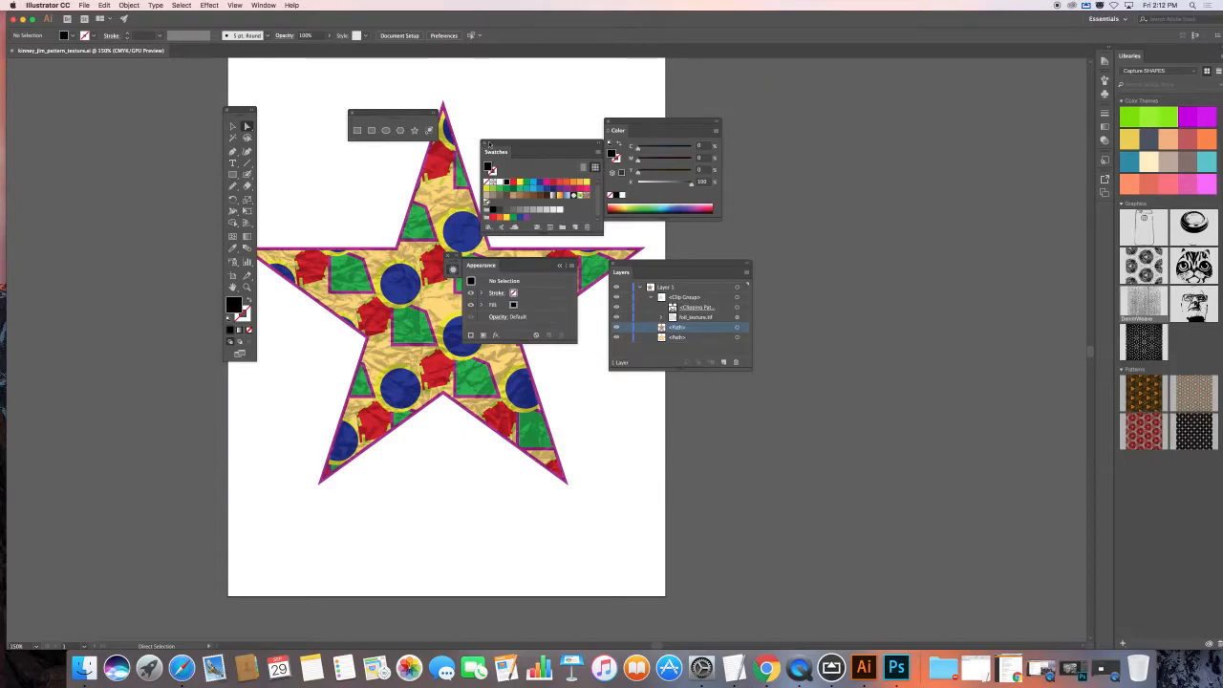
Step: Move the Swatches, Appearance and Layers panels to the right, off the star artwork
{"action": "left_click_drag", "start_coordinate": [508, 143], "coordinate": [761, 115]}
{"action": "left_click_drag", "start_coordinate": [491, 266], "coordinate": [731, 421]}
{"action": "left_click_drag", "start_coordinate": [662, 267], "coordinate": [737, 275]}
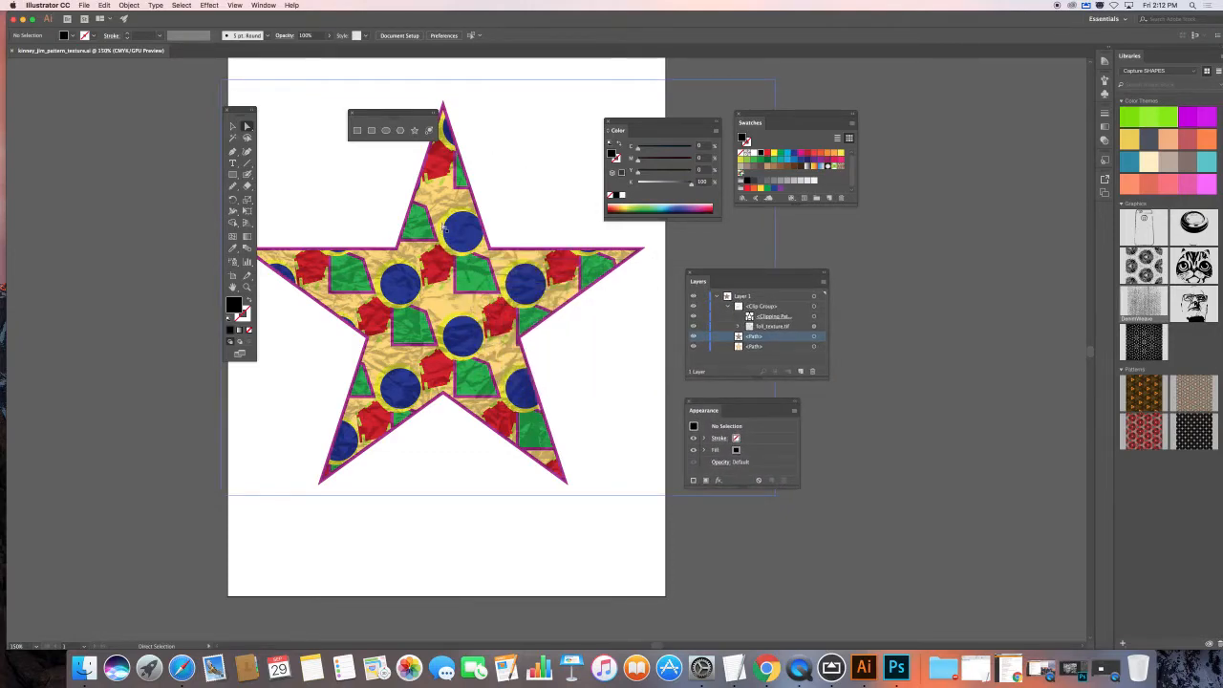
Step: Open legacy Save for Web and choose PNG-24 output with transparency turned off
{"action": "left_click", "coordinate": [85, 5]}
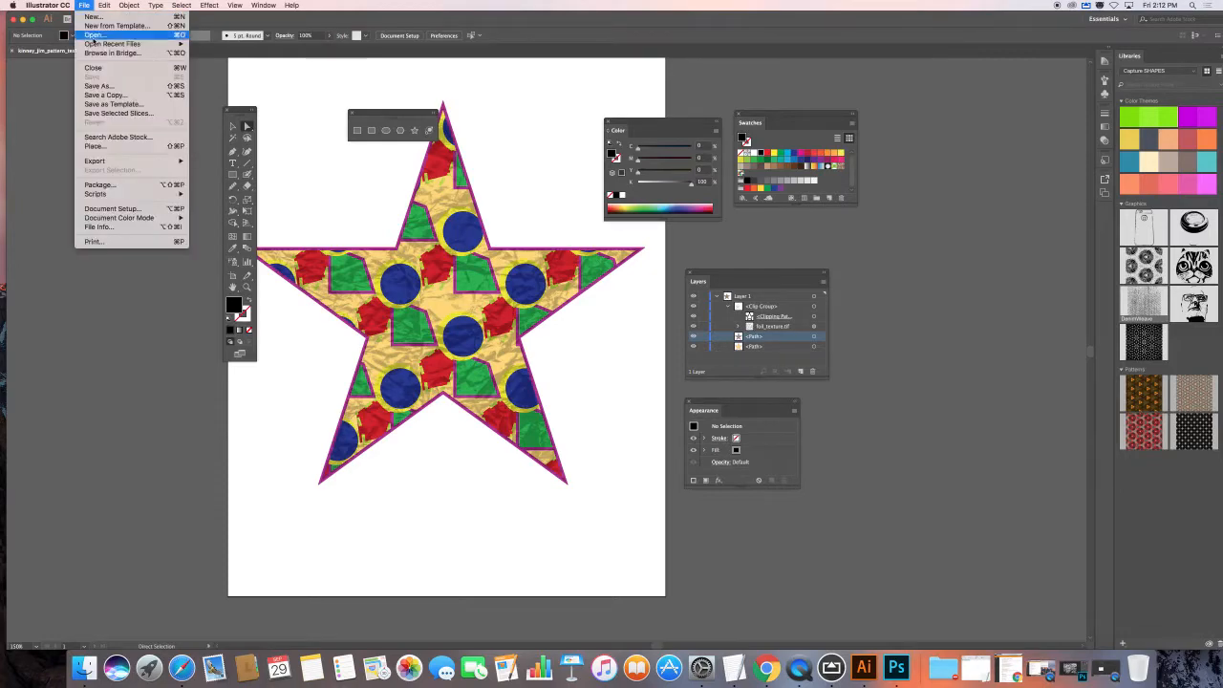
{"action": "mouse_move", "coordinate": [146, 161]}
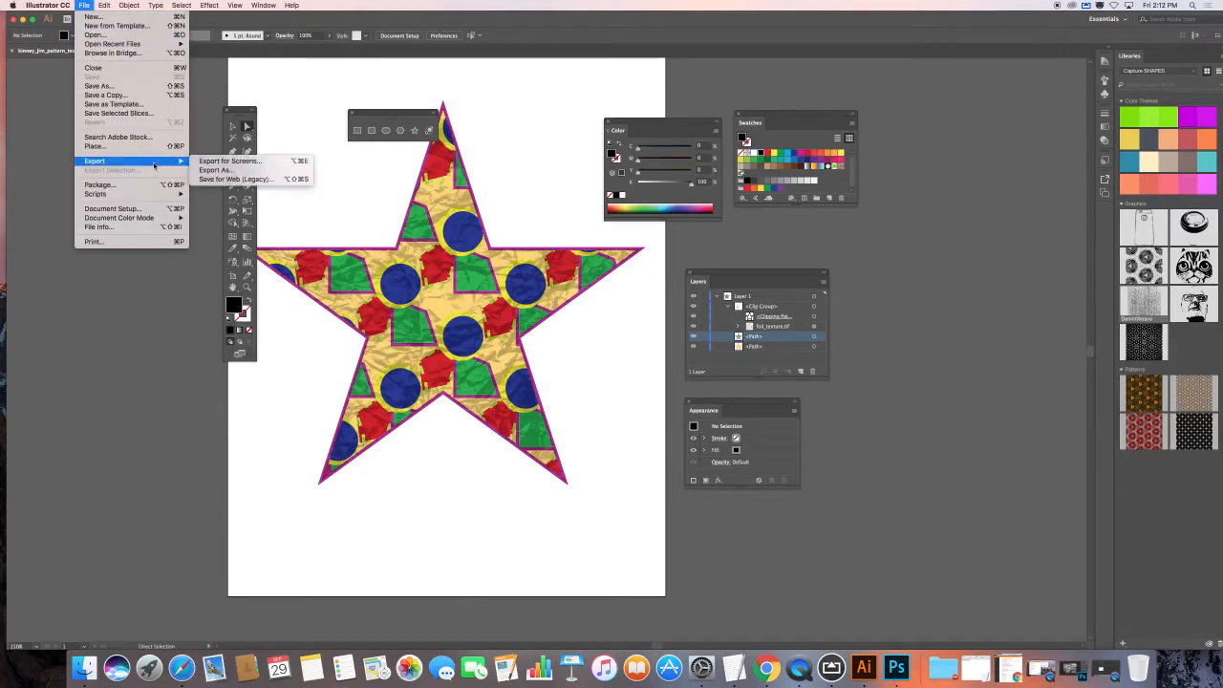
{"action": "left_click", "coordinate": [250, 180]}
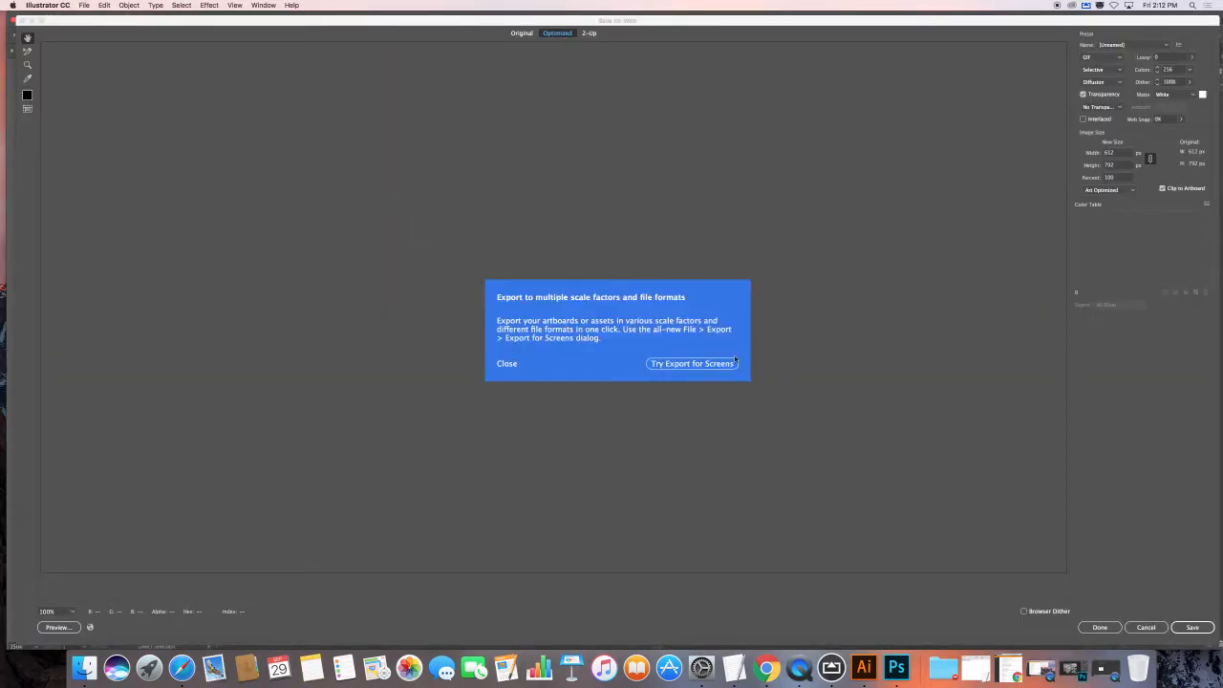
{"action": "left_click", "coordinate": [505, 364]}
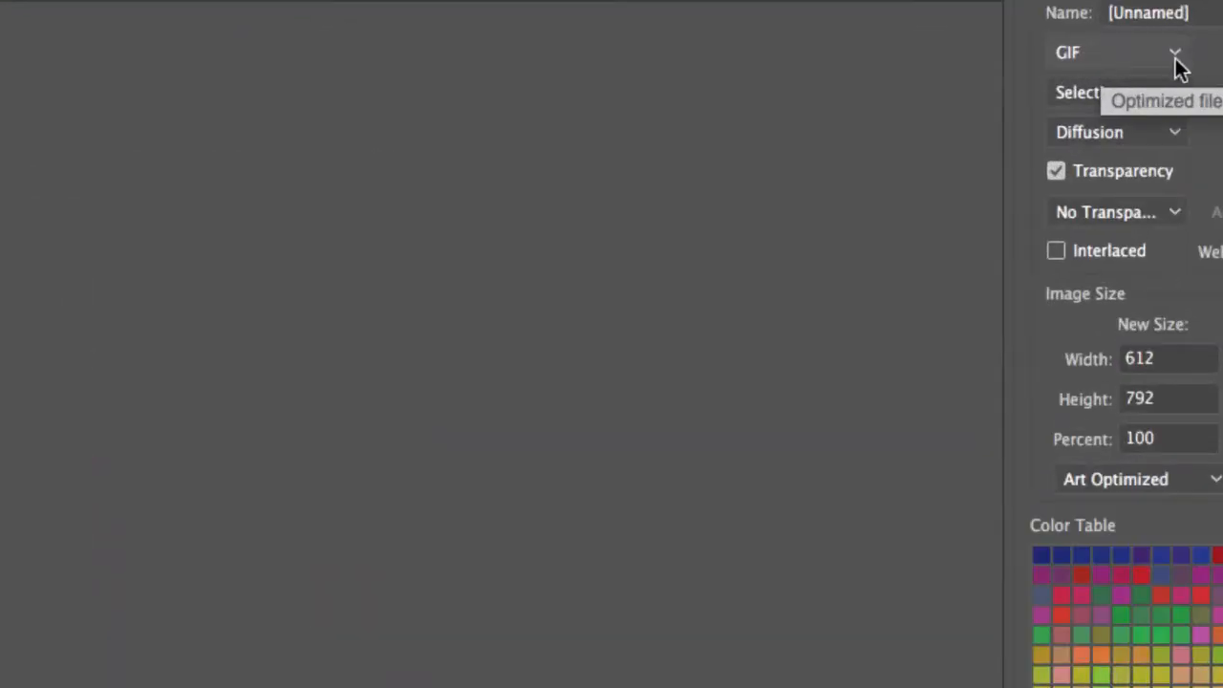
{"action": "left_click", "coordinate": [1019, 53]}
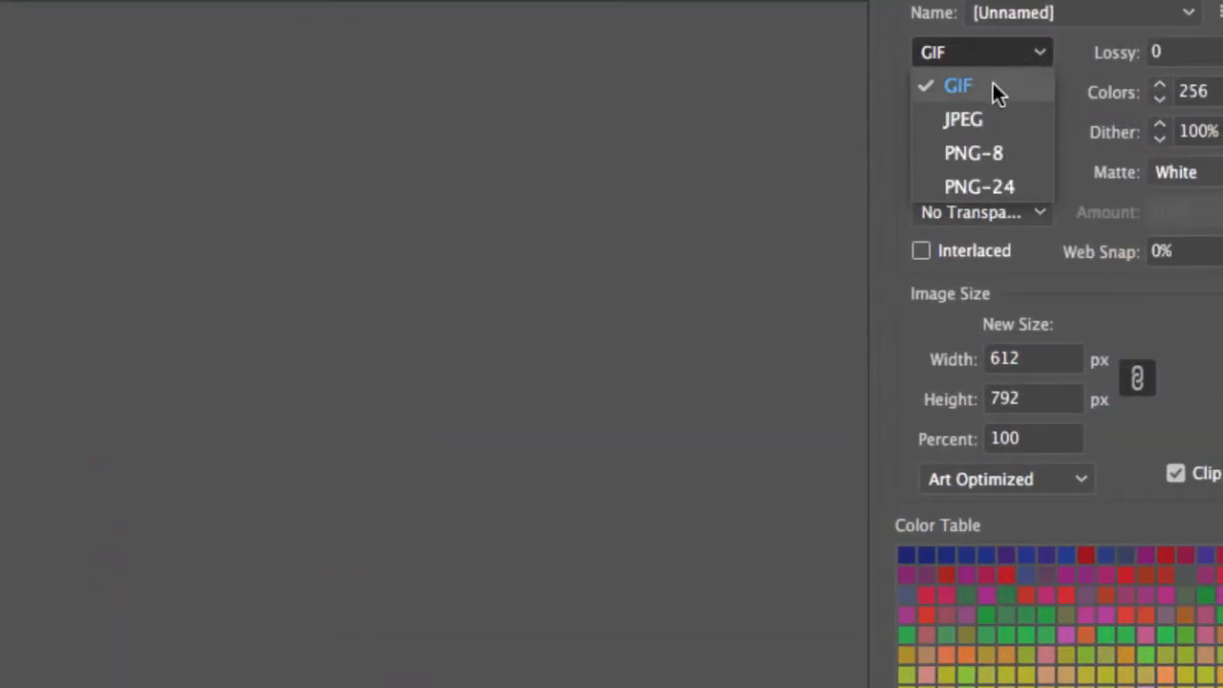
{"action": "left_click", "coordinate": [990, 189]}
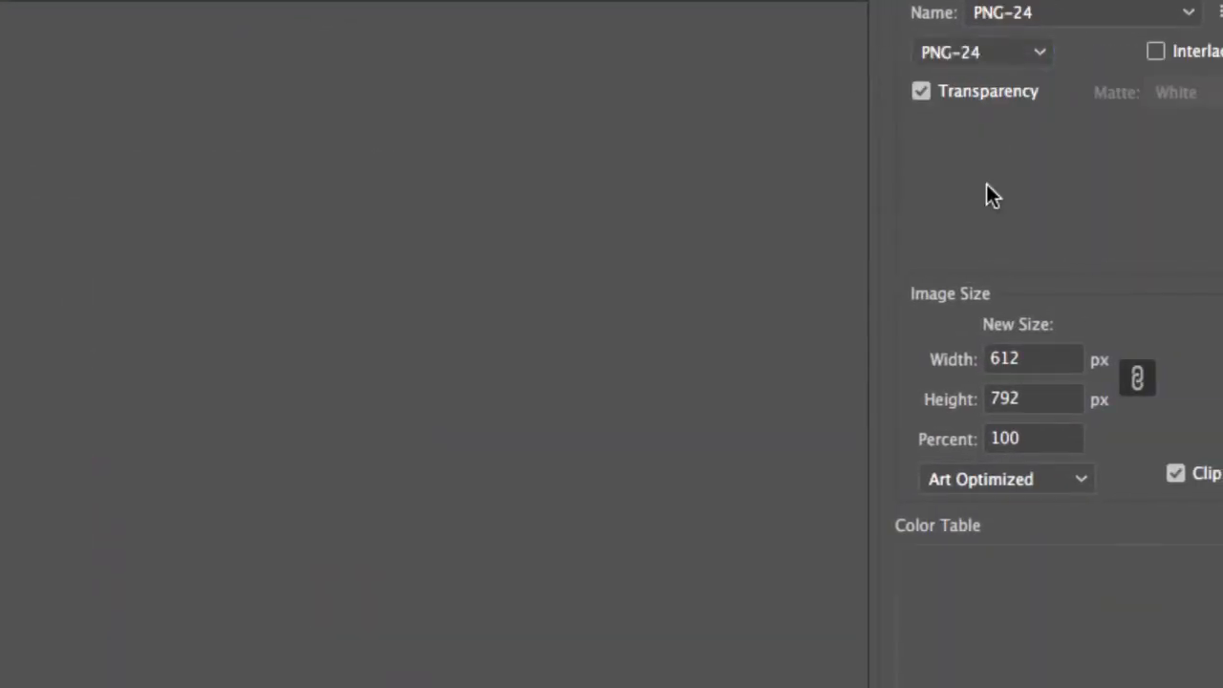
{"action": "left_click", "coordinate": [921, 92]}
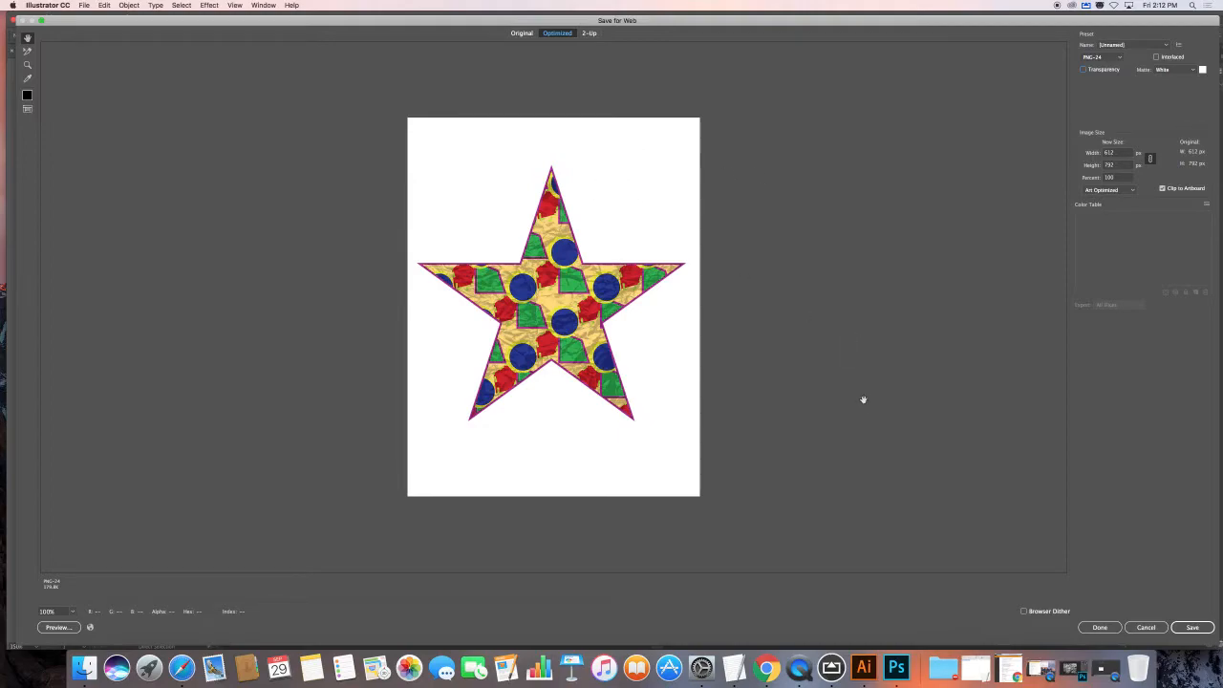
Step: Save the optimised PNG-24 image to the Desktop
{"action": "left_click", "coordinate": [1193, 627]}
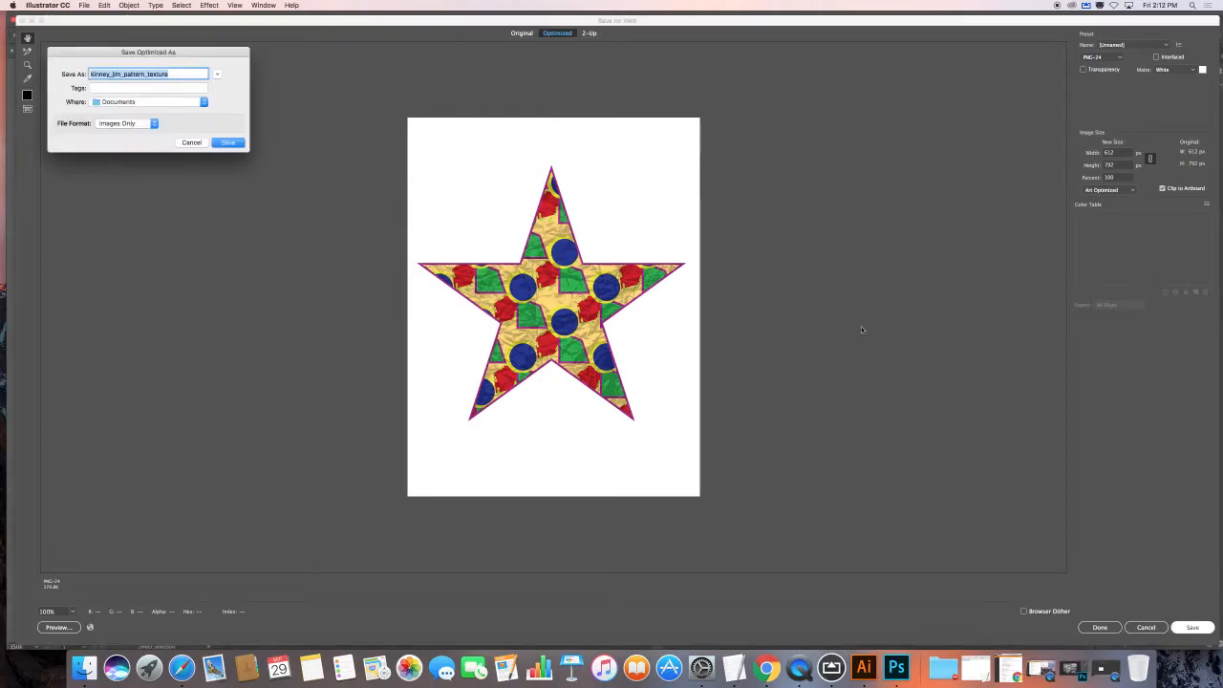
{"action": "left_click", "coordinate": [168, 105]}
{"action": "left_click", "coordinate": [159, 170]}
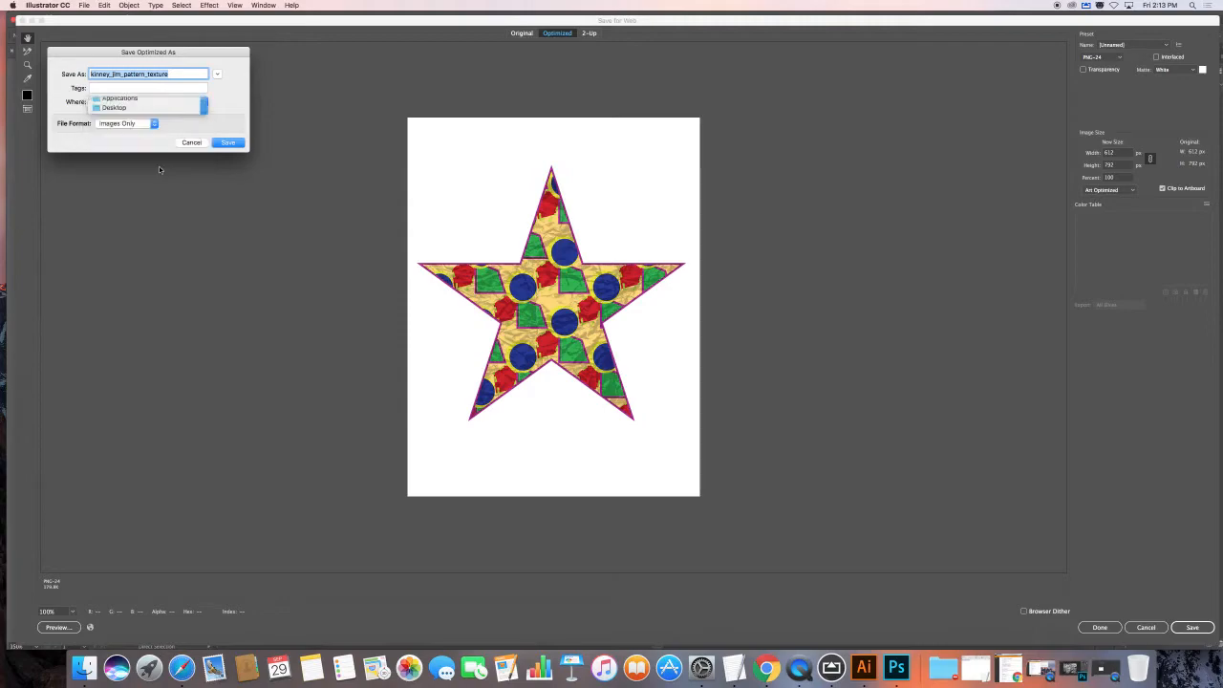
{"action": "left_click", "coordinate": [225, 143]}
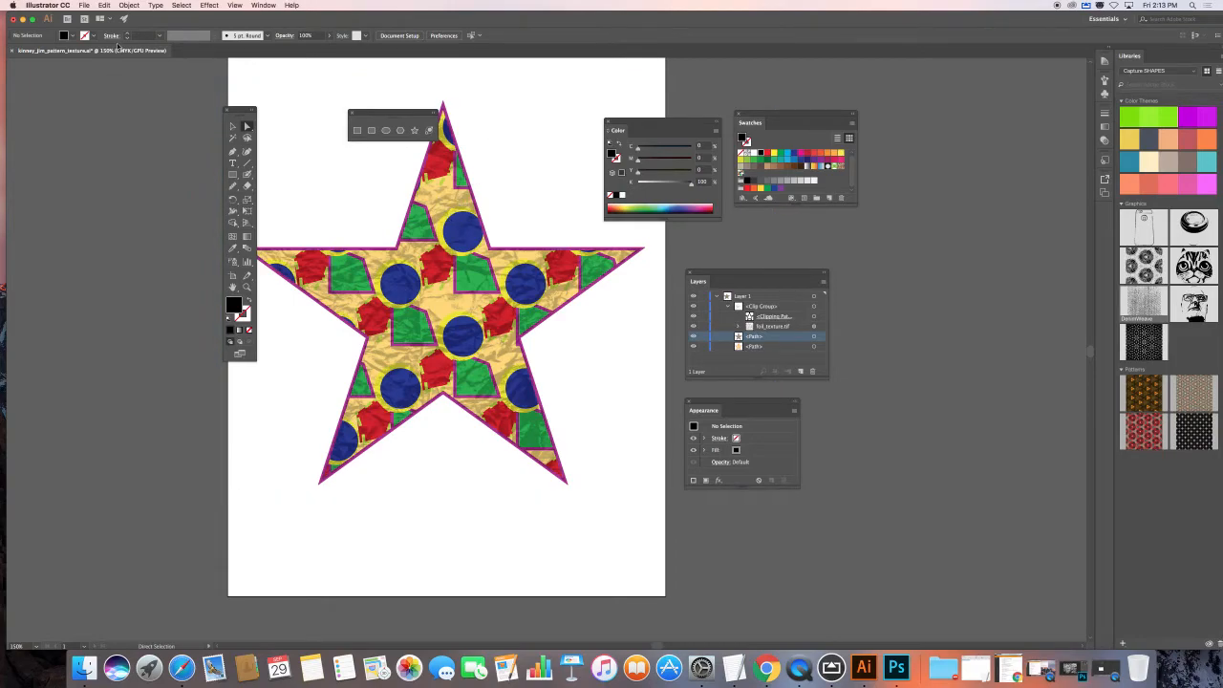
Step: Close the foil-star document without saving further changes
{"action": "left_click_drag", "start_coordinate": [150, 23], "coordinate": [146, 34]}
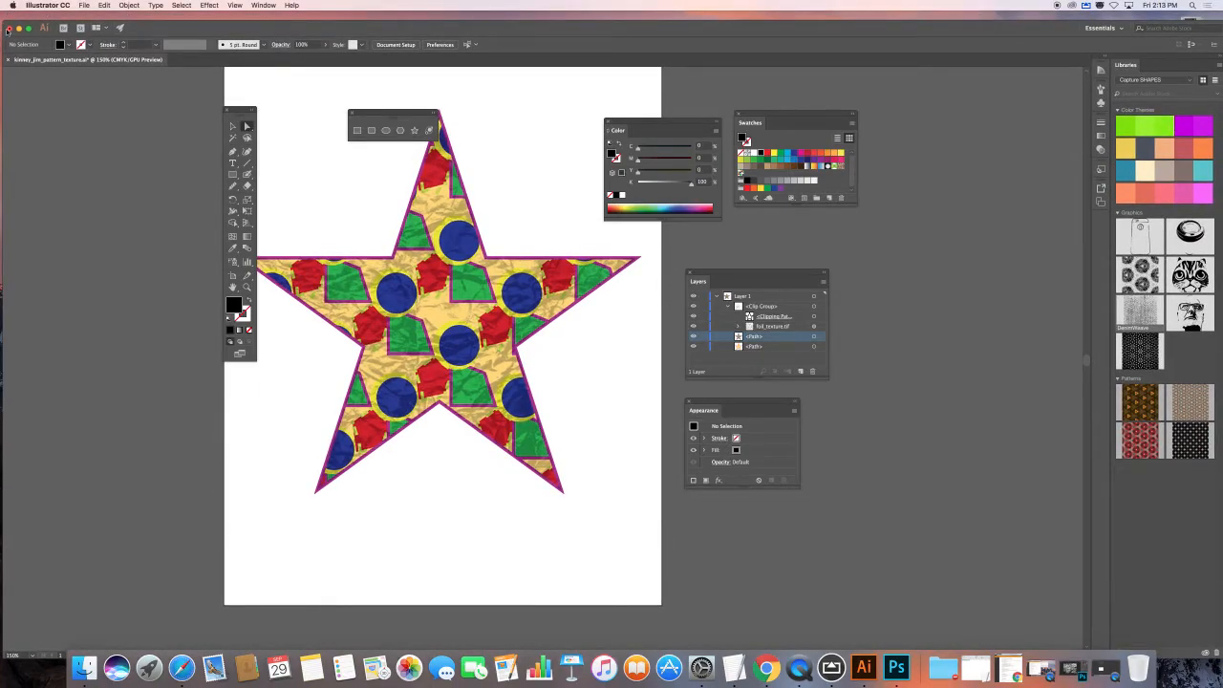
{"action": "left_click", "coordinate": [11, 28]}
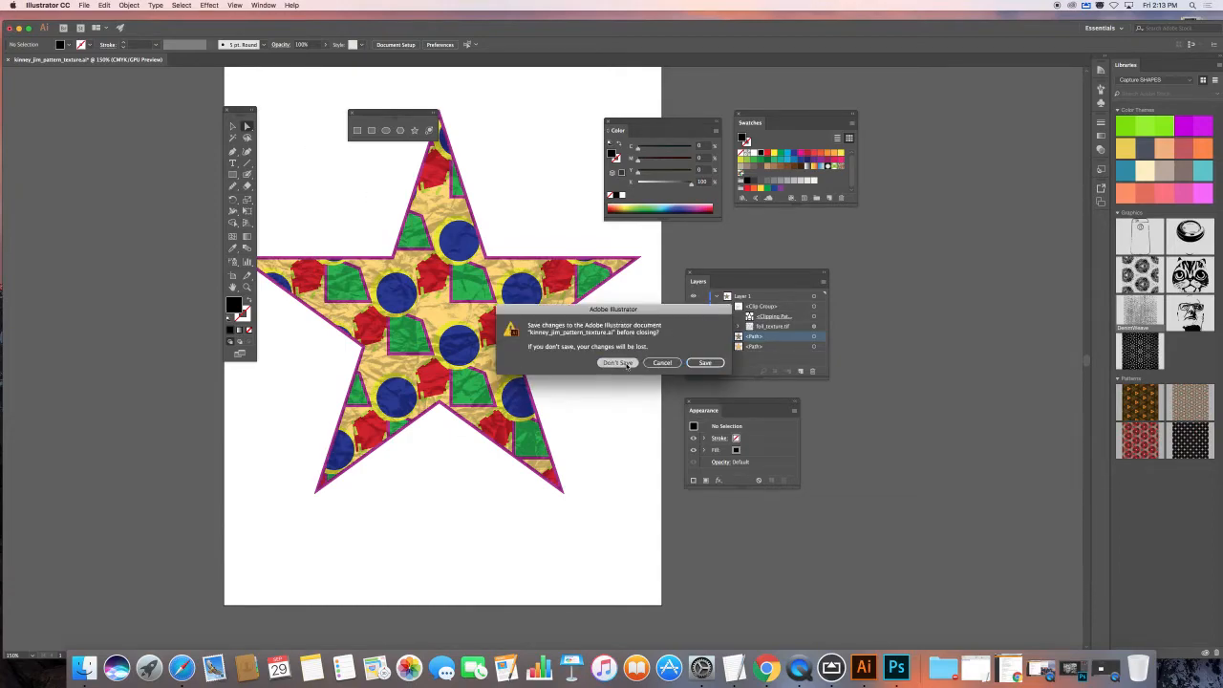
{"action": "left_click", "coordinate": [618, 362]}
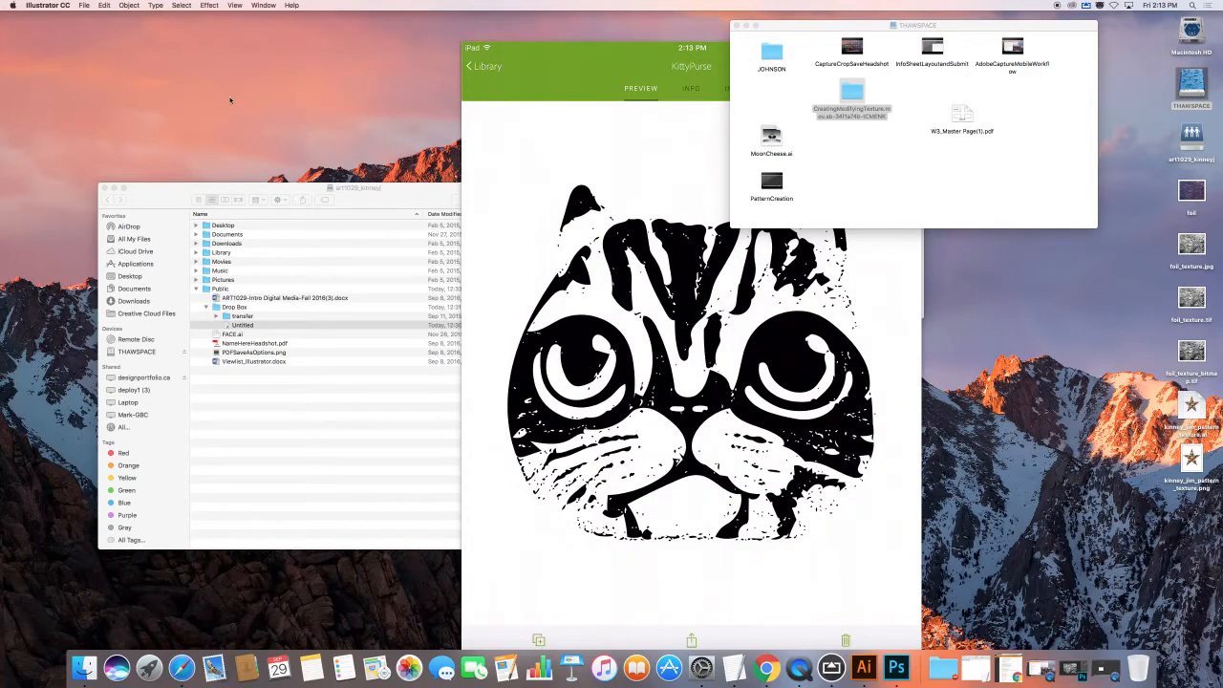
Step: In a new Chrome tab, search 'microsoftonline' and open the Microsoft Online sign-in page
{"action": "left_click", "coordinate": [767, 667]}
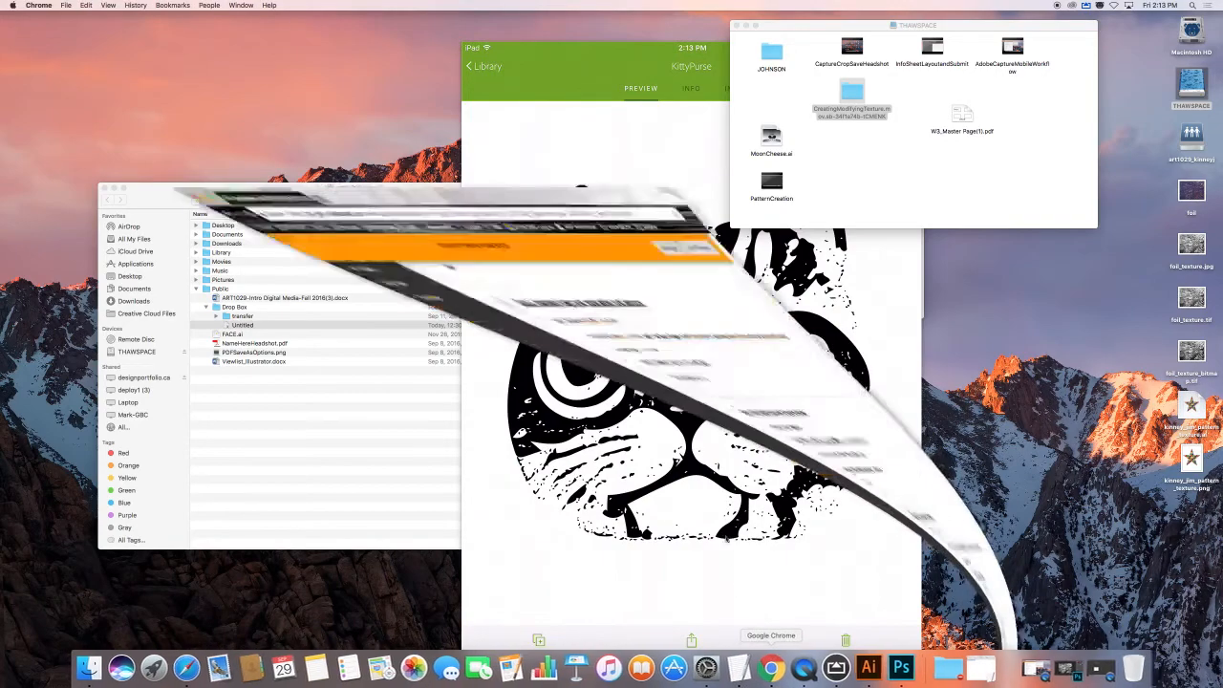
{"action": "key", "text": "super+t"}
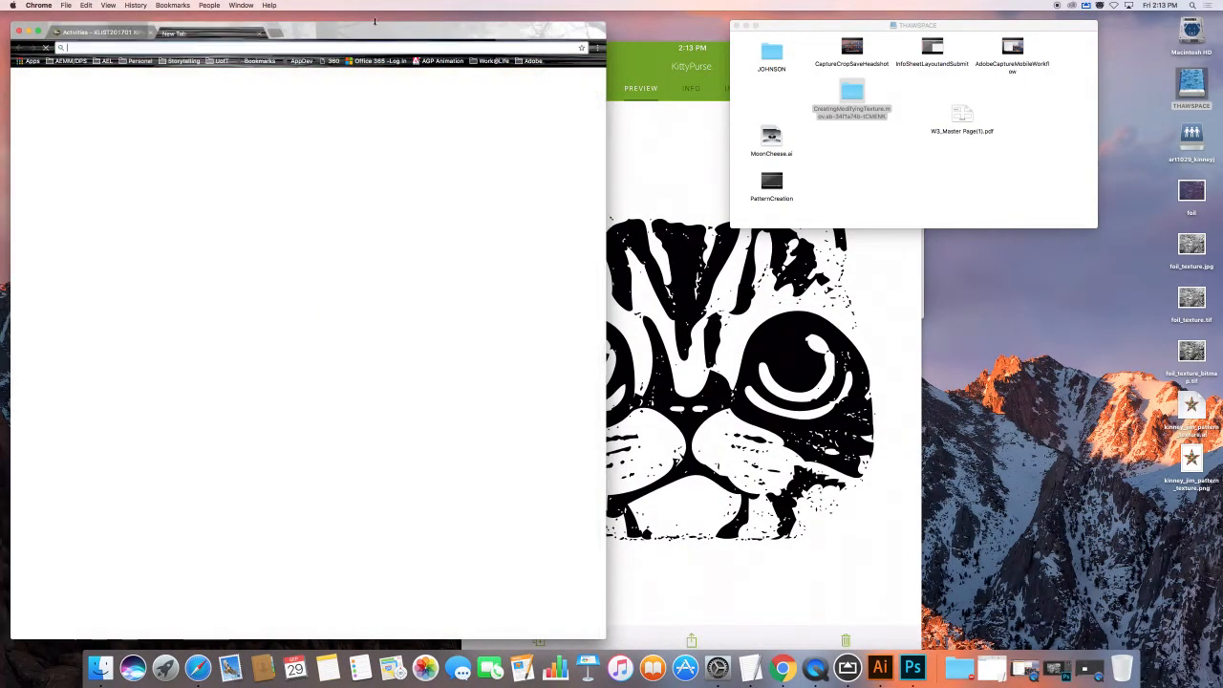
{"action": "type", "text": "microso"}
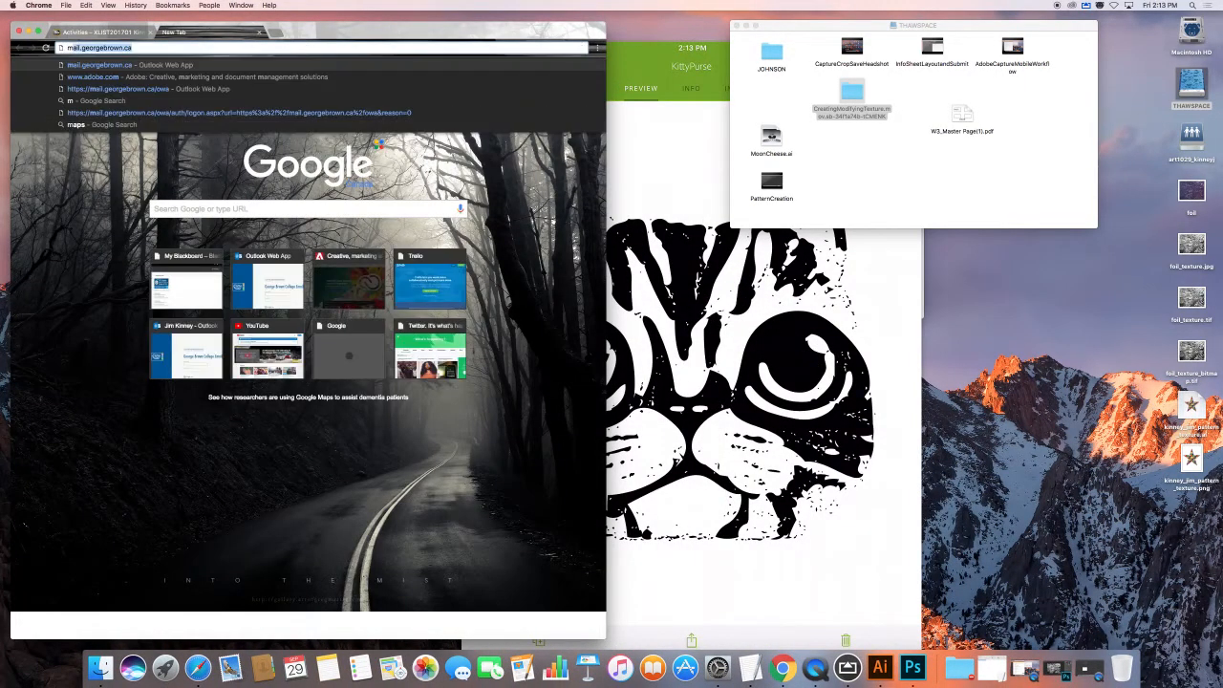
{"action": "type", "text": "ftonline"}
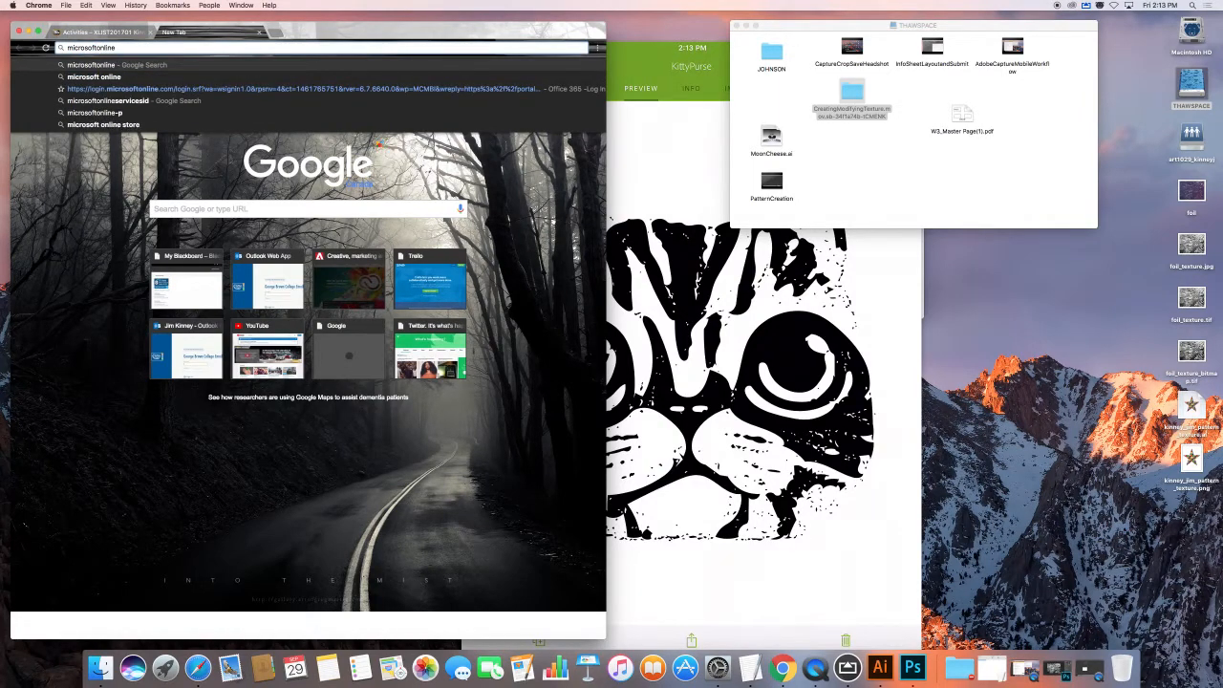
{"action": "key", "text": "Return"}
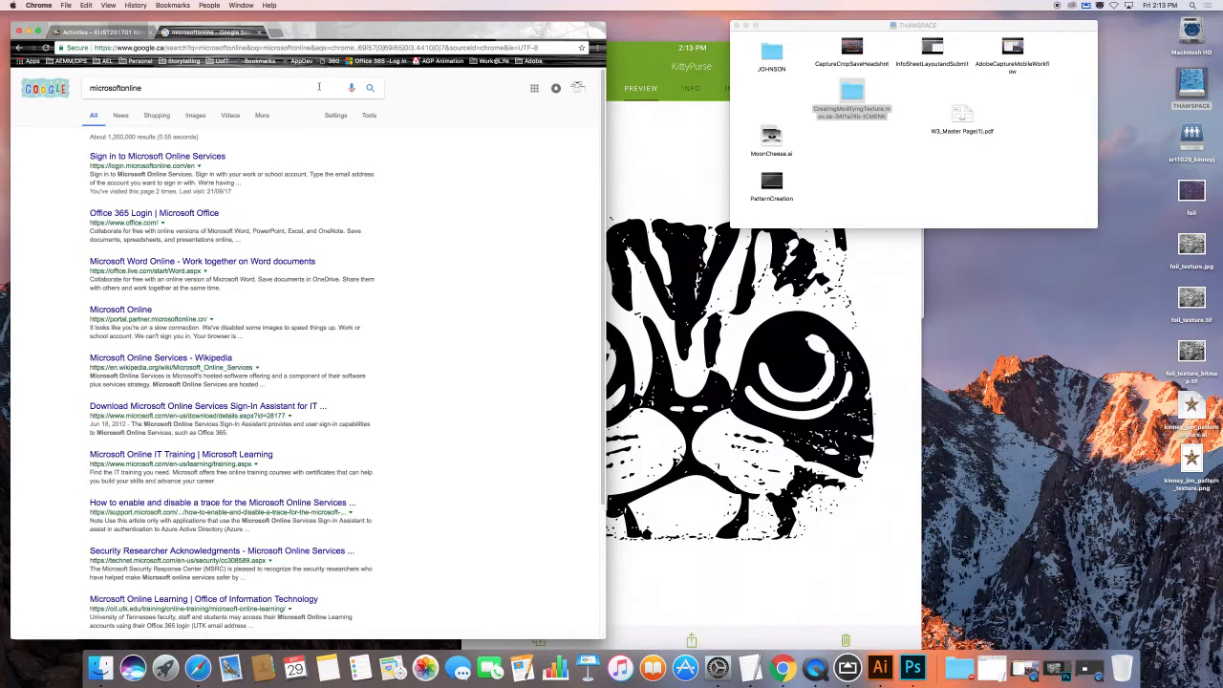
{"action": "left_click", "coordinate": [185, 156]}
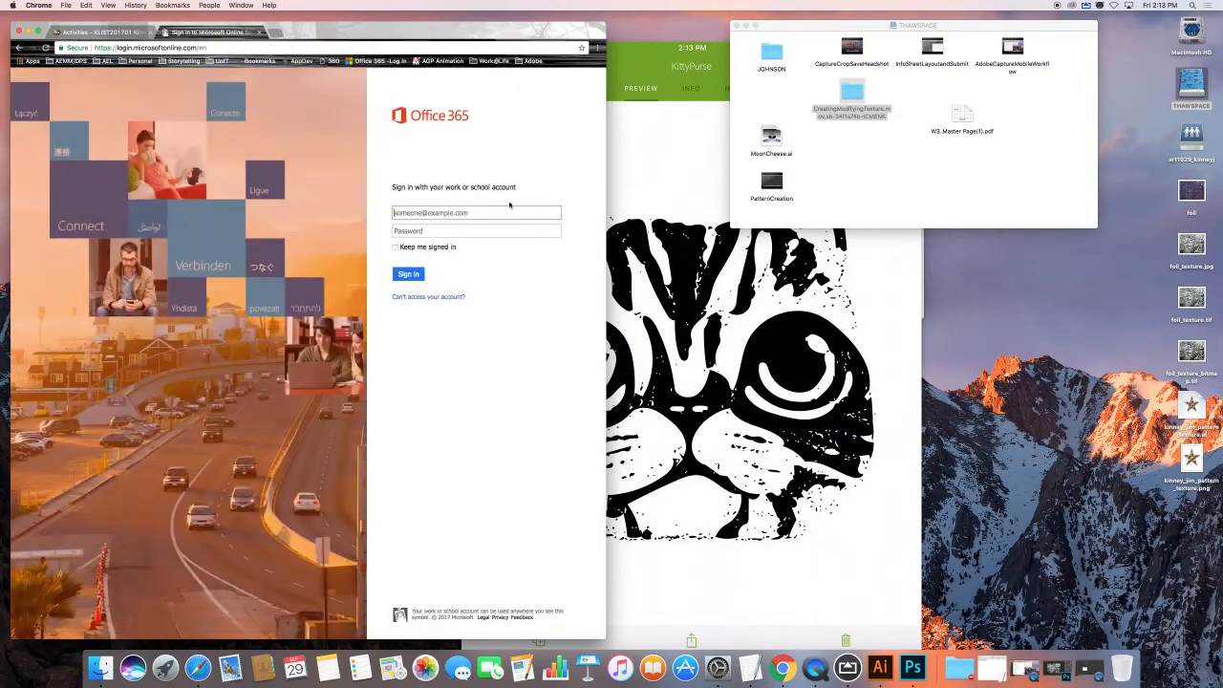
Step: Sign in to Office 365 with the college account's user ID and password
{"action": "left_click", "coordinate": [480, 215]}
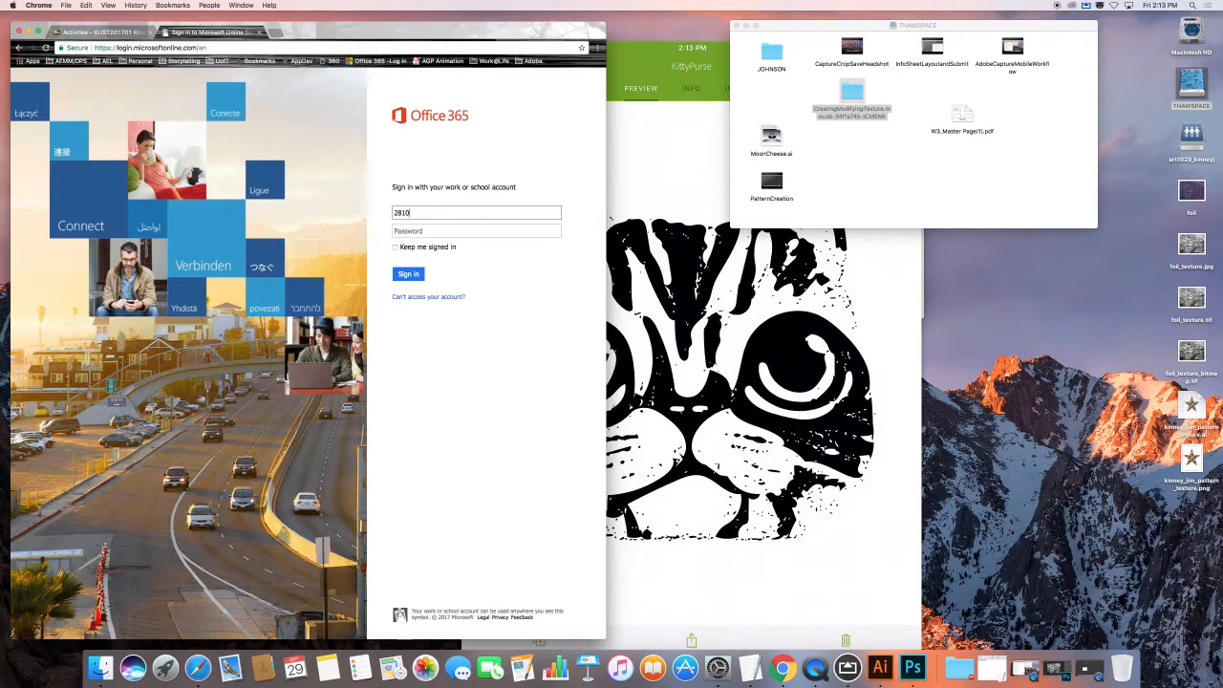
{"action": "left_click", "coordinate": [511, 230]}
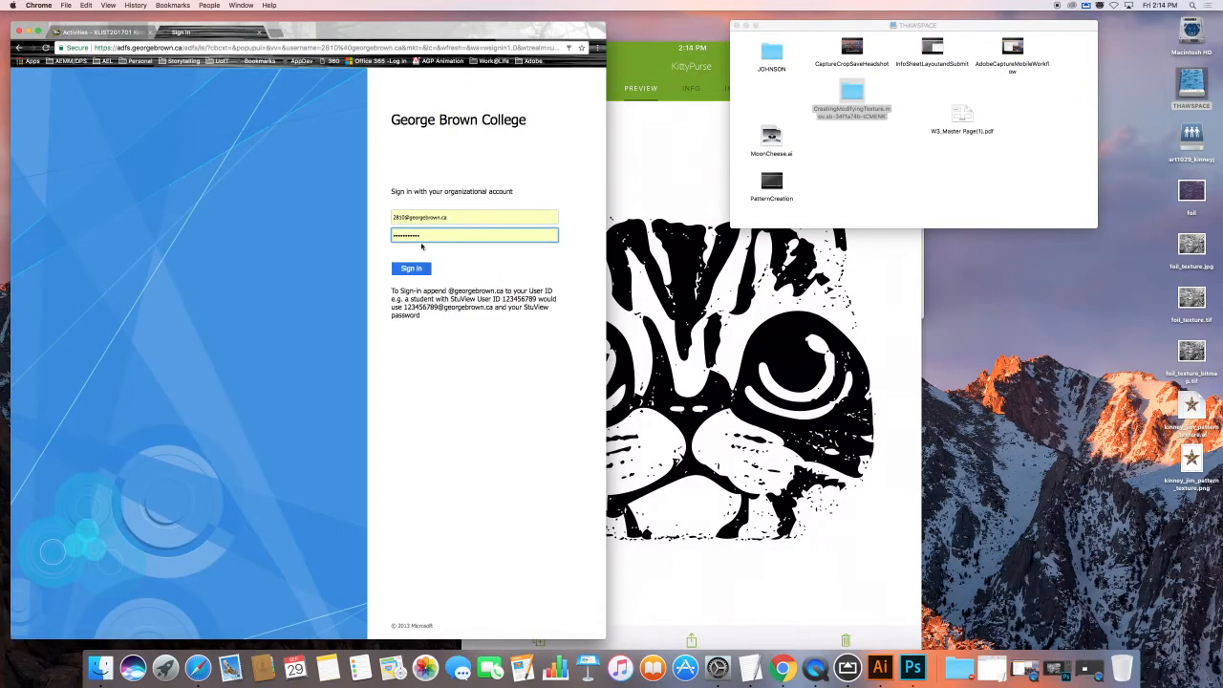
{"action": "left_click", "coordinate": [428, 236]}
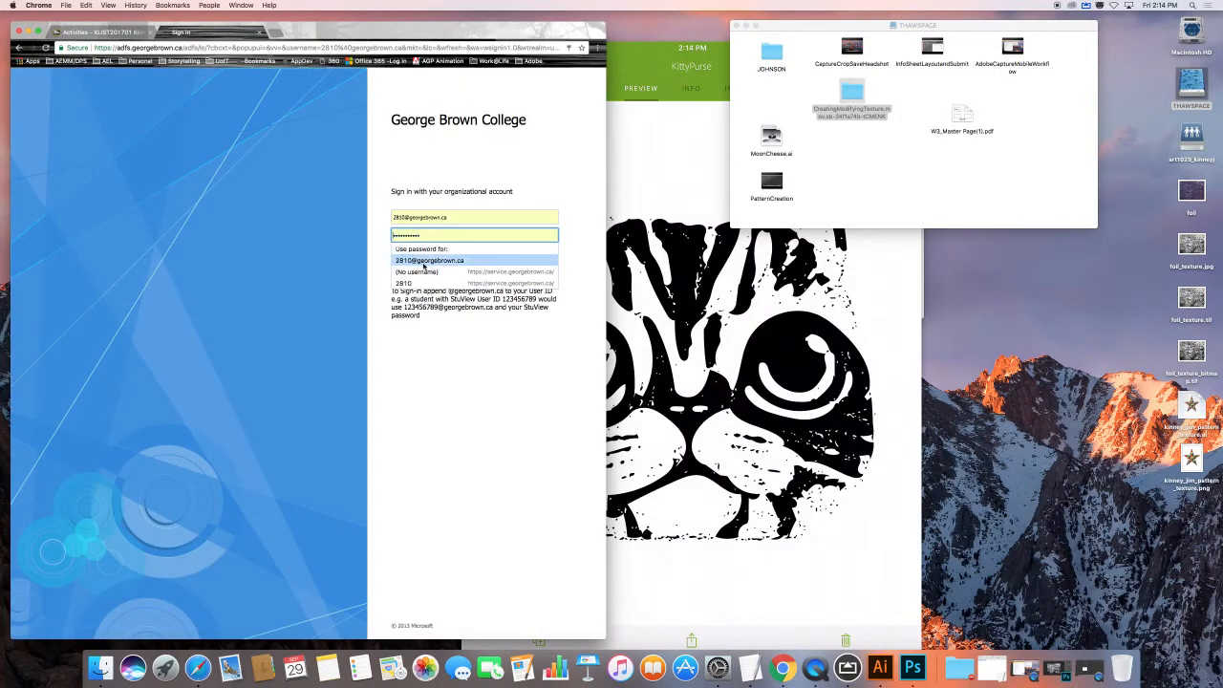
{"action": "left_click", "coordinate": [373, 255]}
{"action": "left_click", "coordinate": [406, 268]}
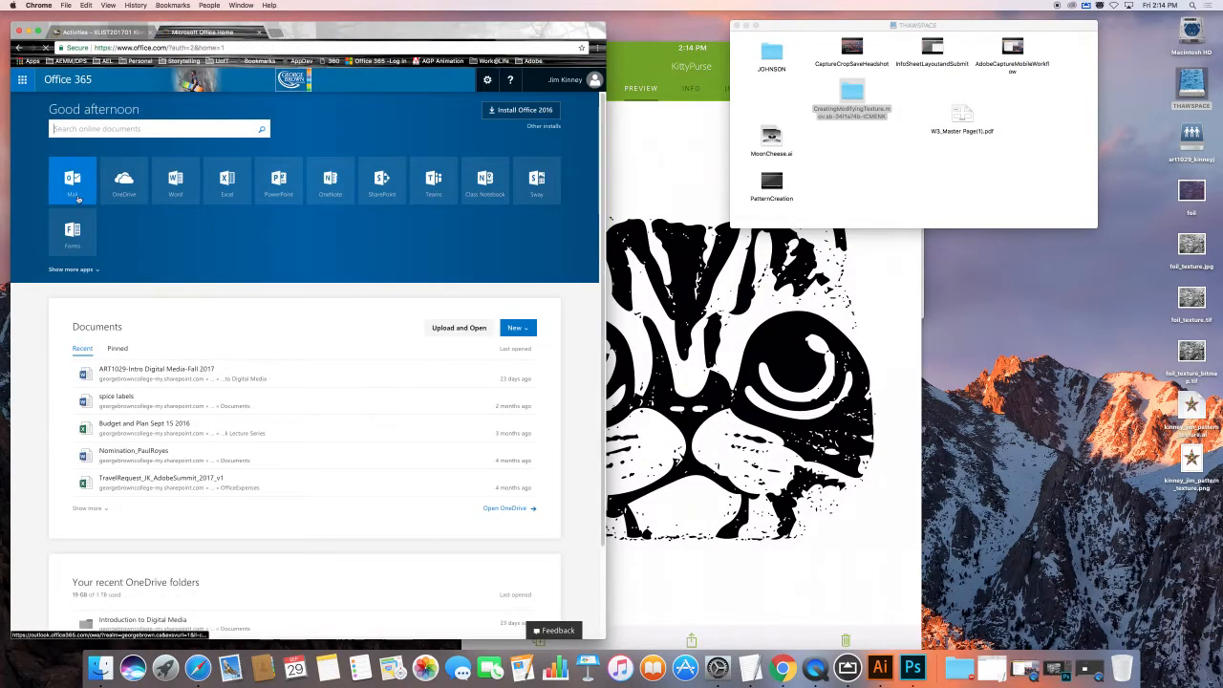
Step: Open OneDrive and go into the Introduction to Digital Media folder
{"action": "left_click", "coordinate": [140, 192]}
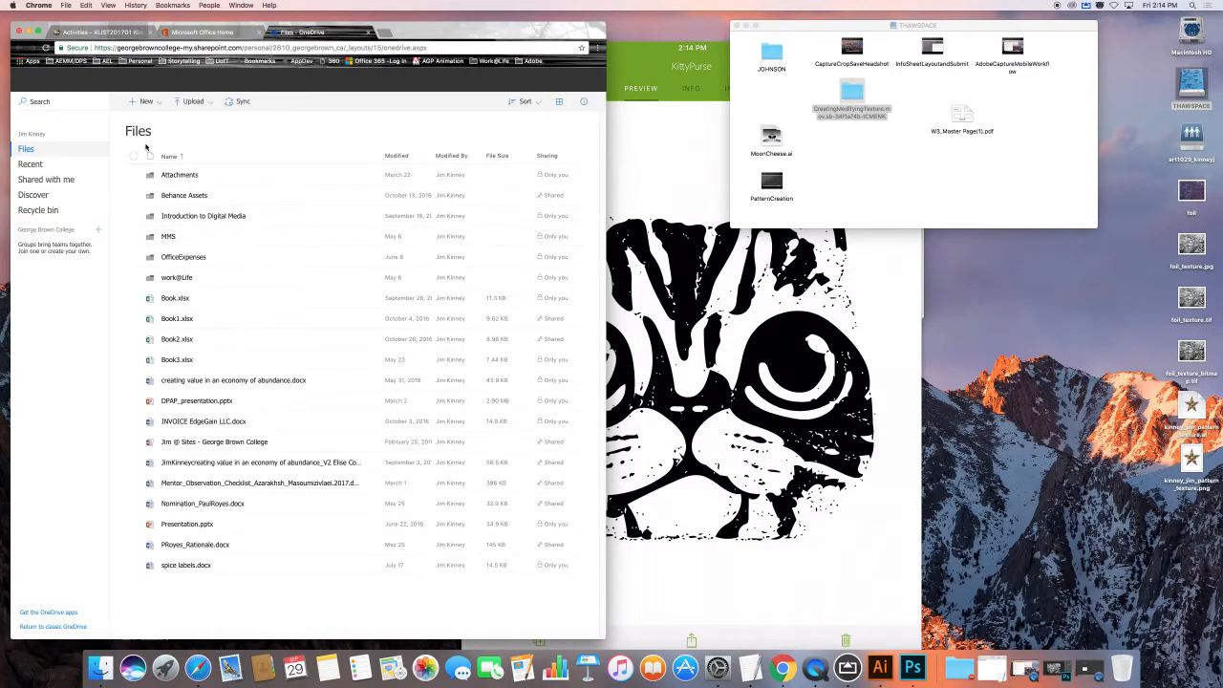
{"action": "left_click", "coordinate": [158, 103]}
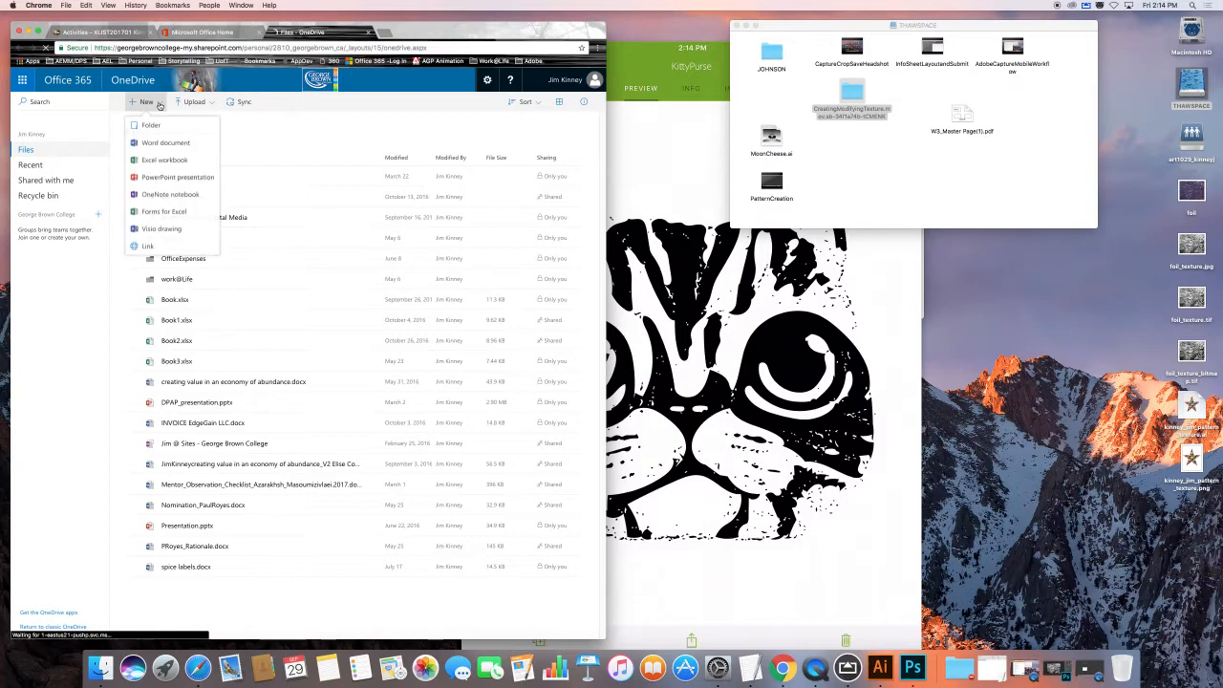
{"action": "left_click", "coordinate": [320, 133]}
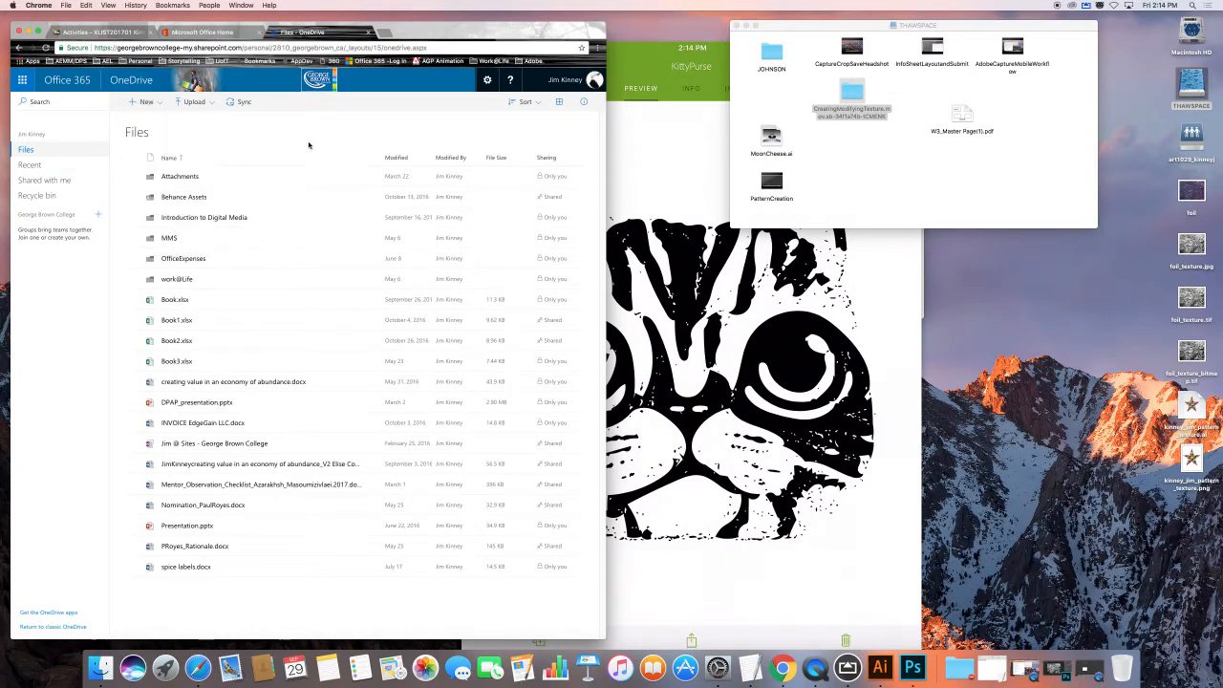
{"action": "left_click", "coordinate": [210, 219]}
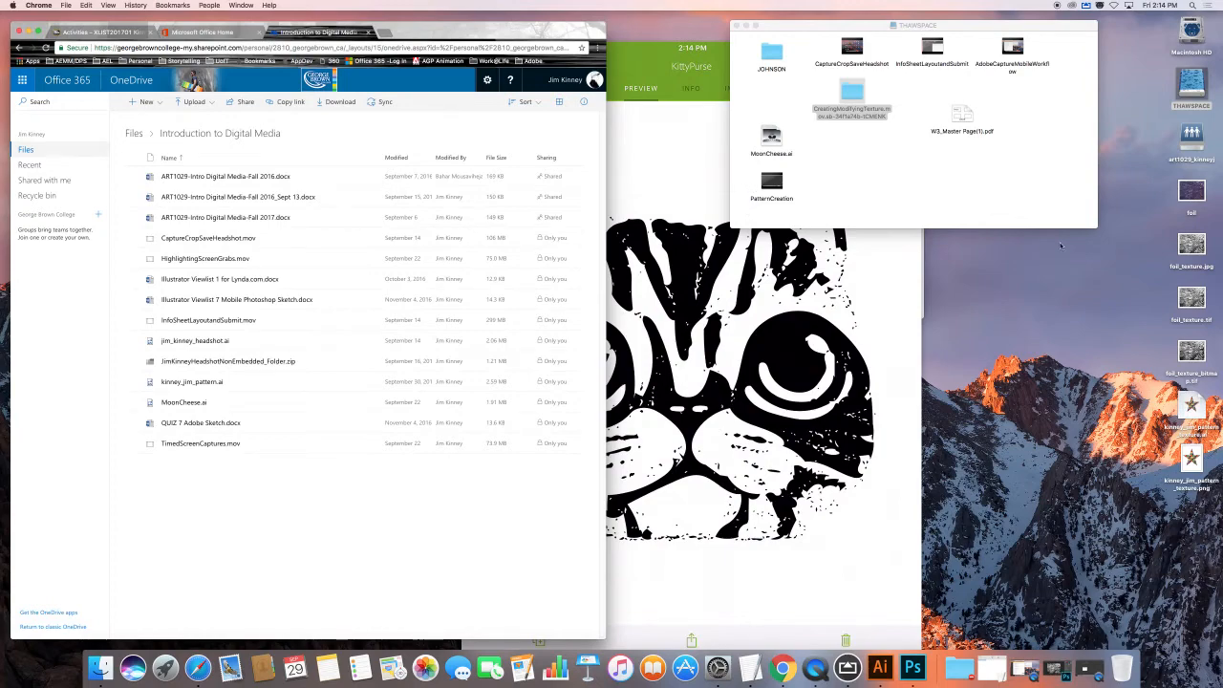
Step: Upload kinney_jim_pattern_texture.ai and kinney_jim_pattern_texture.png from the desktop into the folder
{"action": "left_click", "coordinate": [1124, 524]}
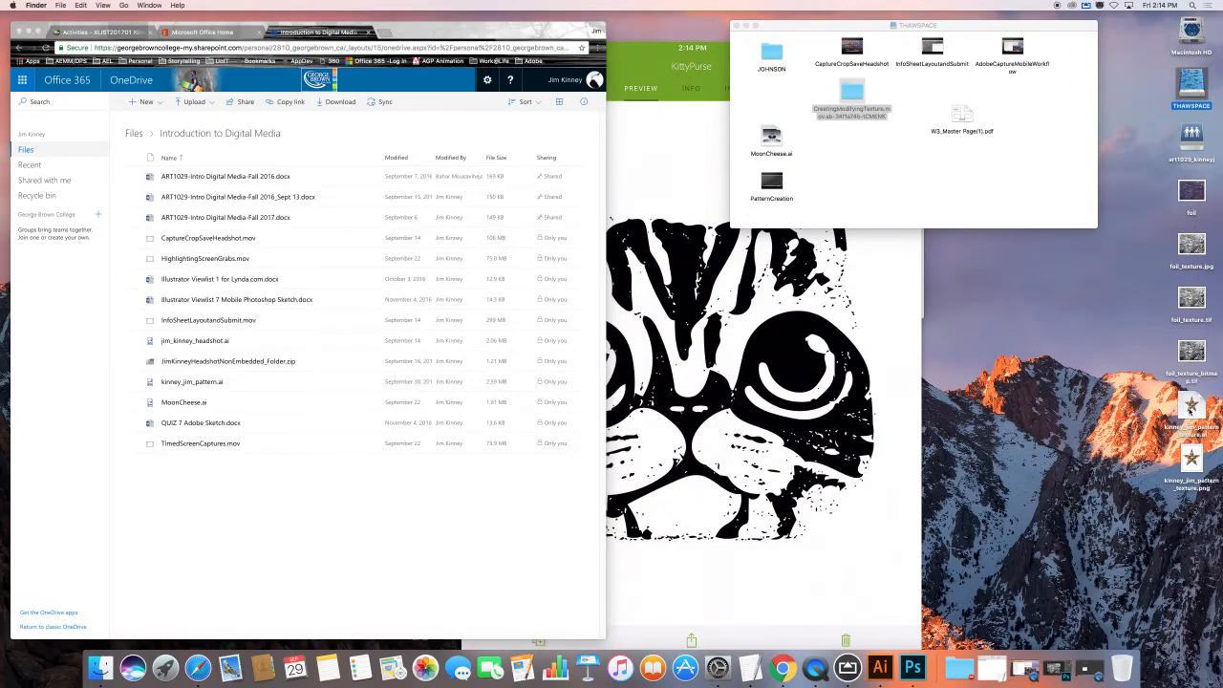
{"action": "left_click", "coordinate": [1191, 407]}
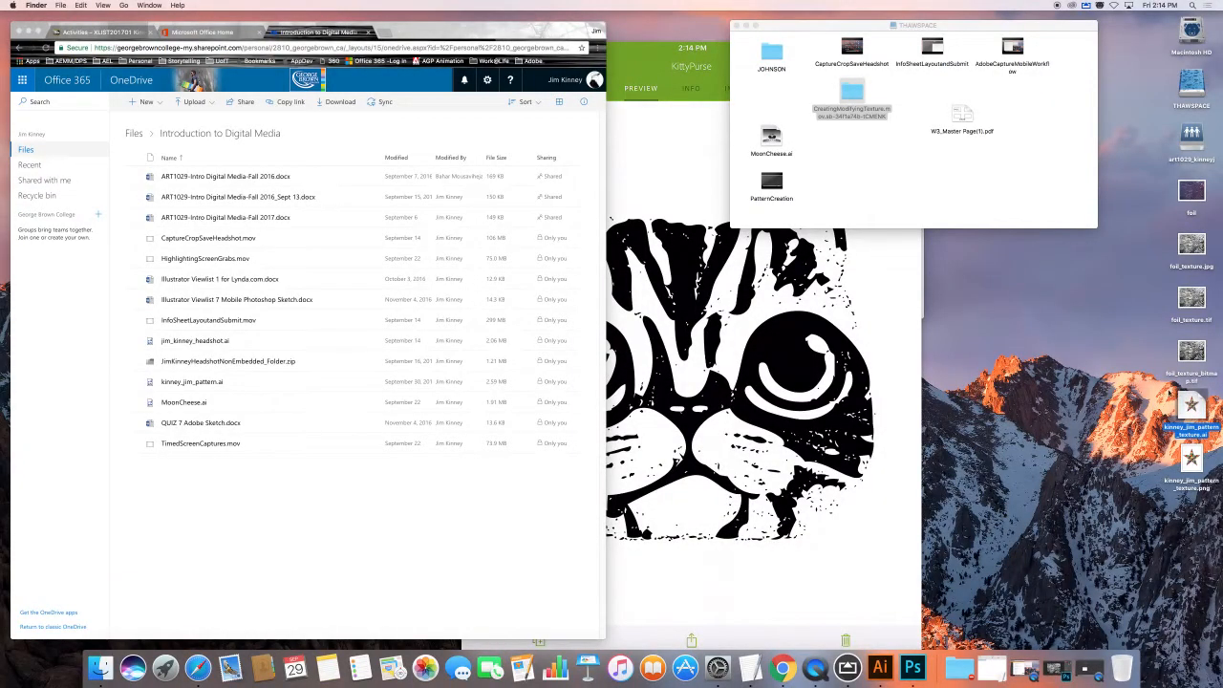
{"action": "left_click_drag", "start_coordinate": [1168, 390], "coordinate": [510, 462]}
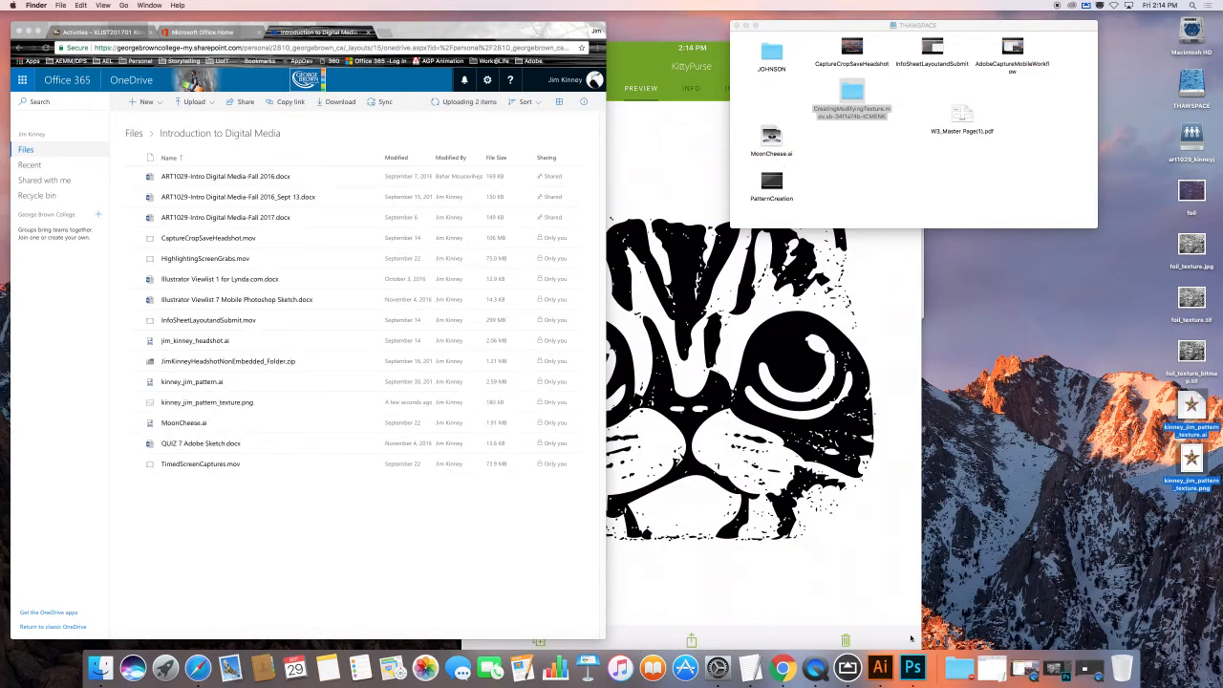
{"action": "left_click", "coordinate": [820, 671]}
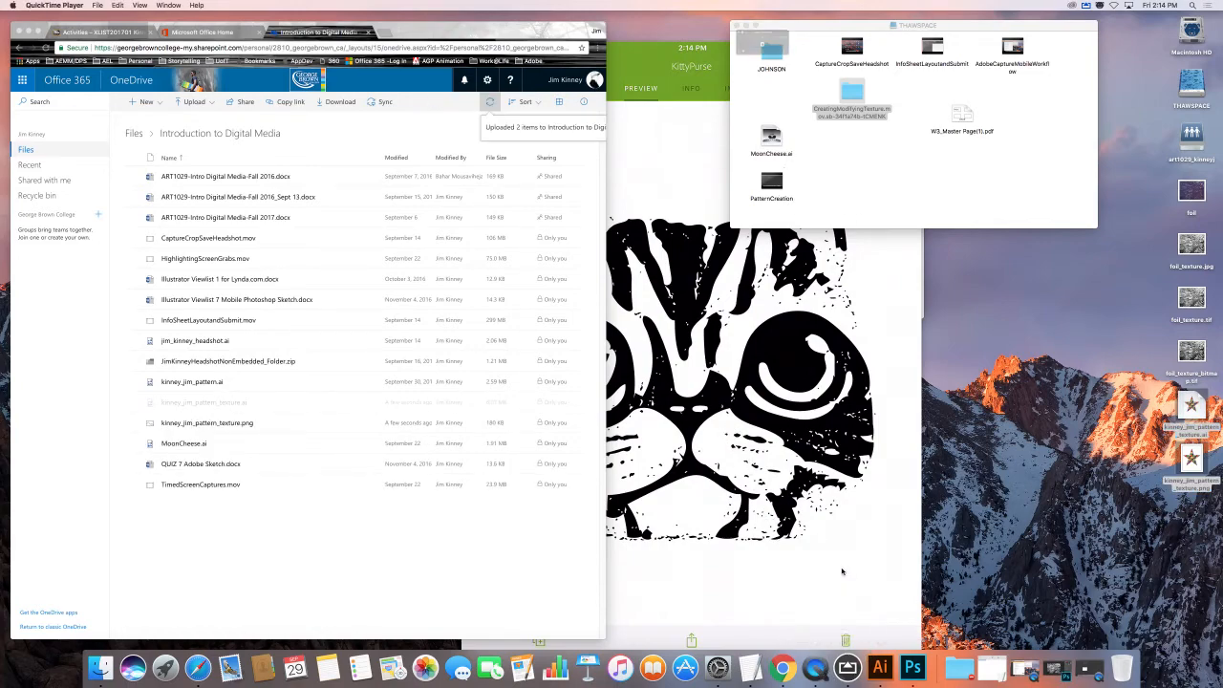